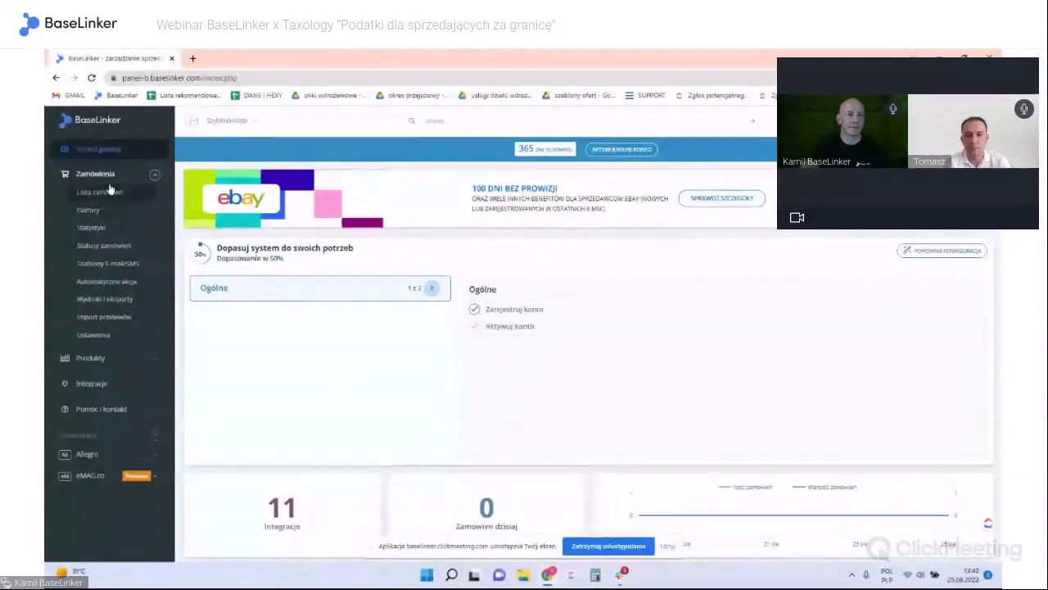
# Step: Open the FAKTURA OSS numbering series for editing from the invoice settings
pyautogui.click(128, 215)
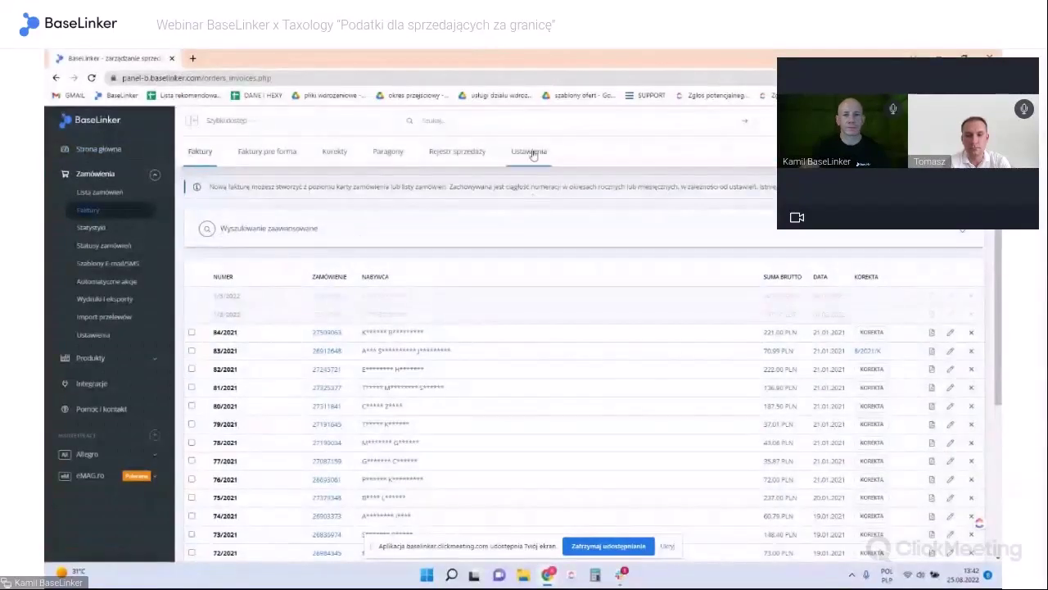
pyautogui.click(531, 160)
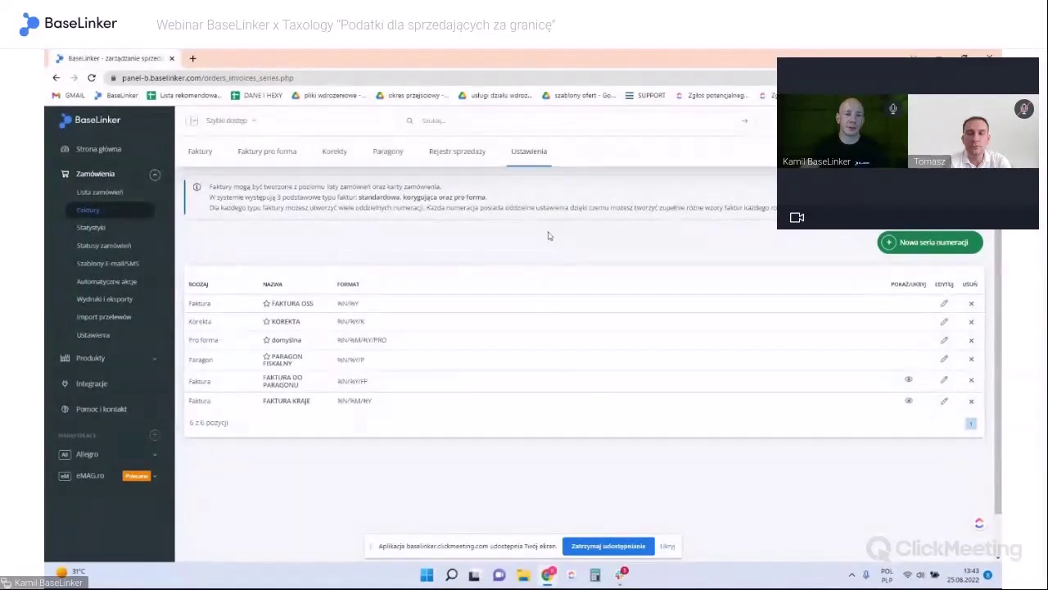
pyautogui.click(944, 305)
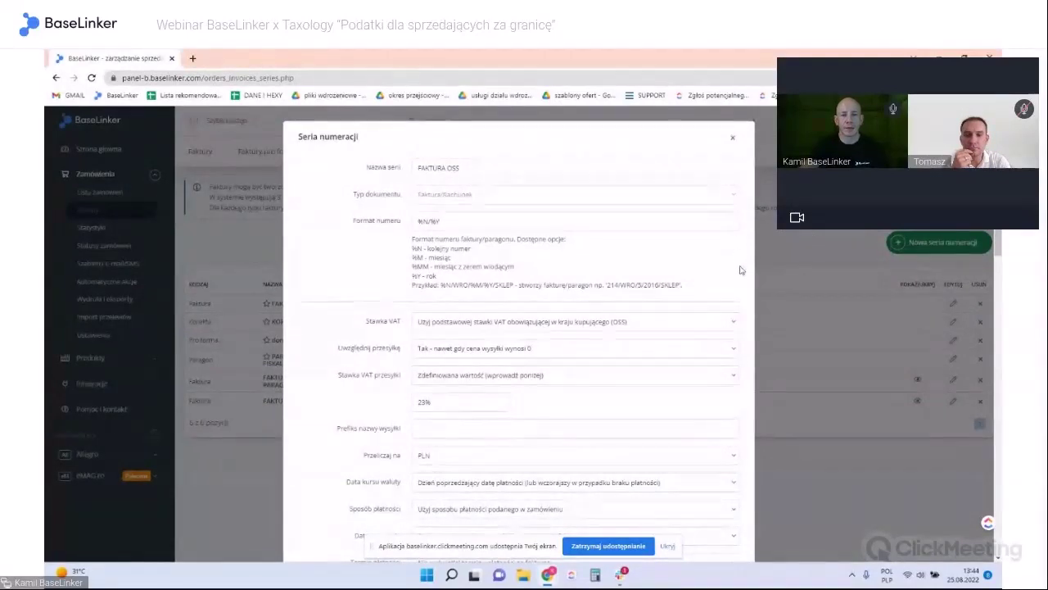
pyautogui.scroll(-2, 741, 273)
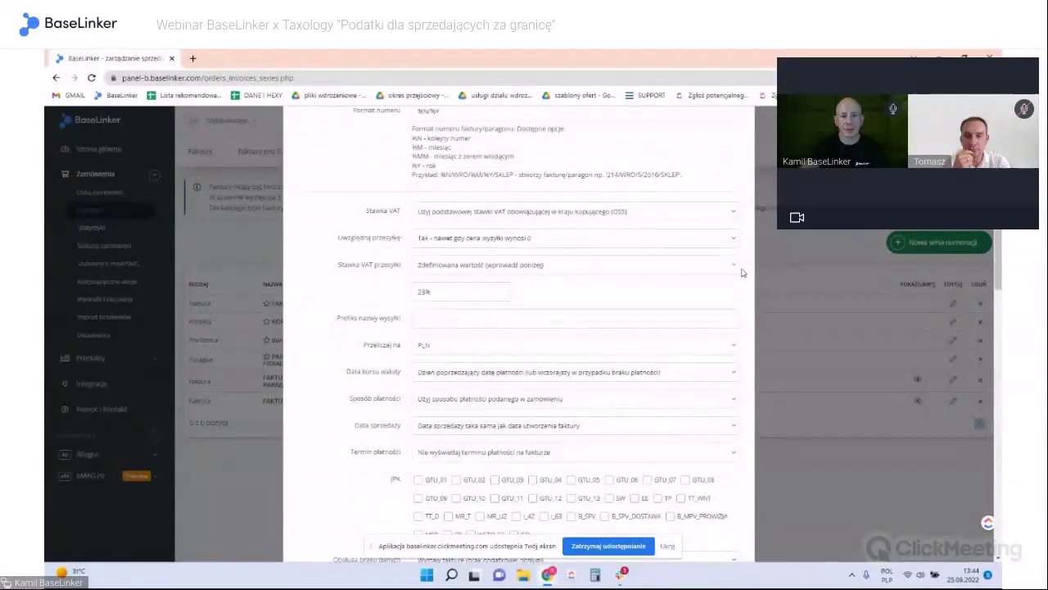
pyautogui.scroll(3, 741, 272)
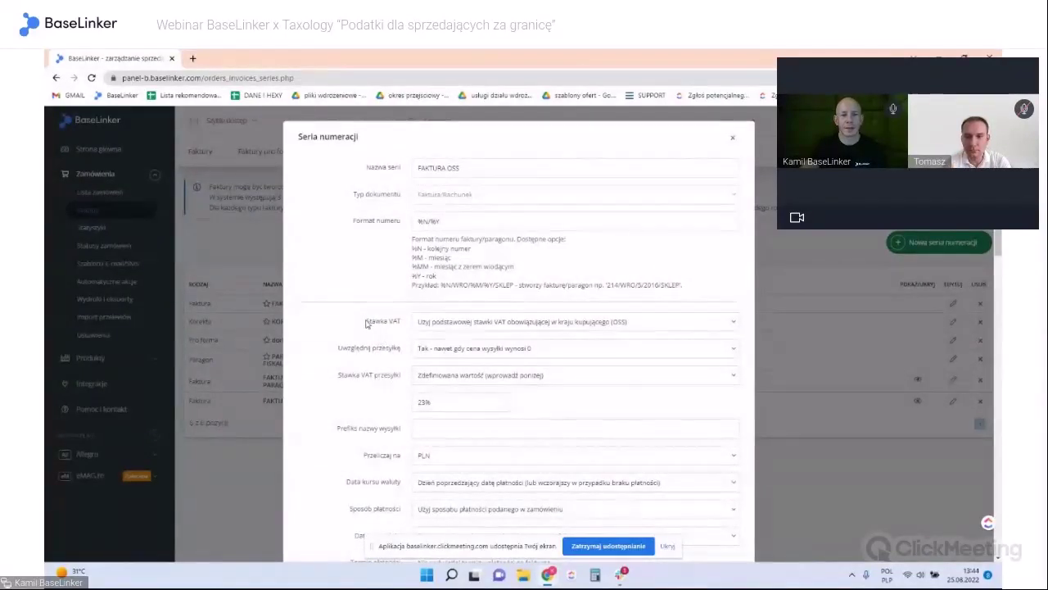
# Step: Select the buyer-country OSS option for Stawka VAT and set Uwzględnij przesyłkę to "Tak - dodaj do ceny ostatniego towaru"
pyautogui.moveTo(366, 321); pyautogui.dragTo(401, 323)
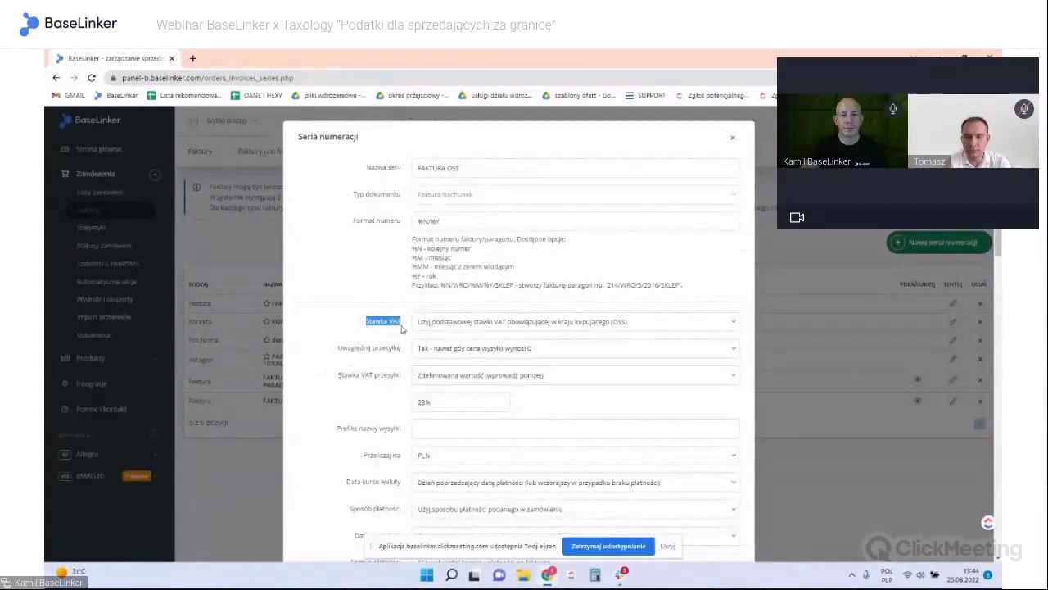
pyautogui.click(694, 303)
pyautogui.click(724, 326)
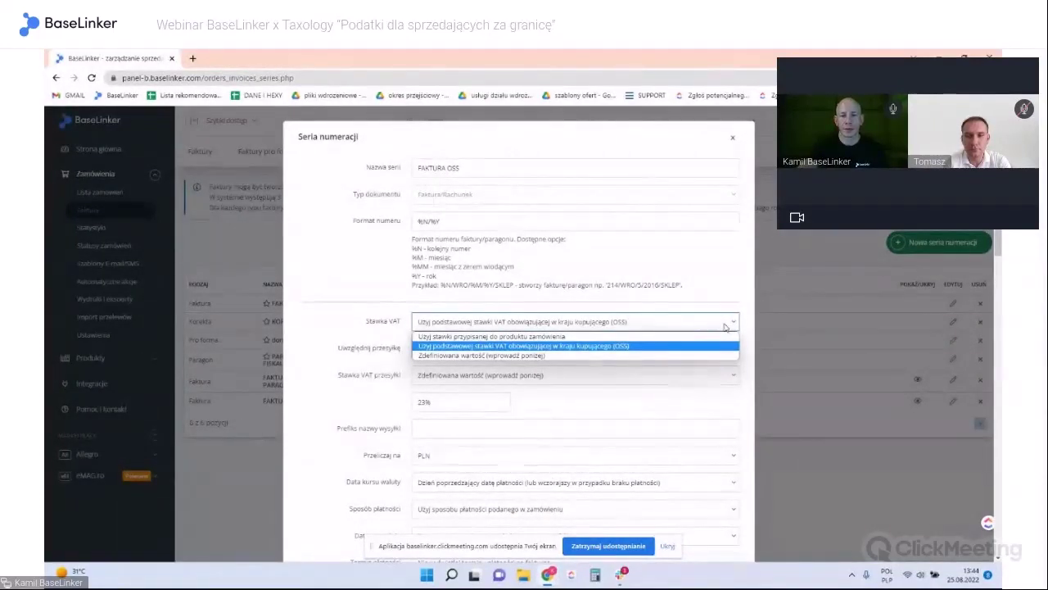
pyautogui.click(643, 347)
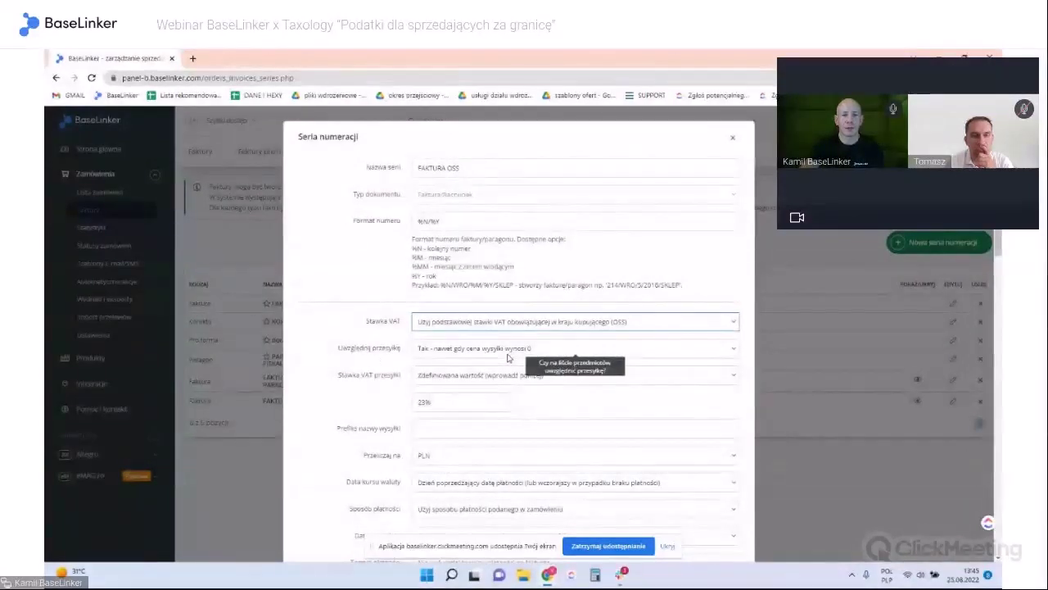
pyautogui.click(595, 355)
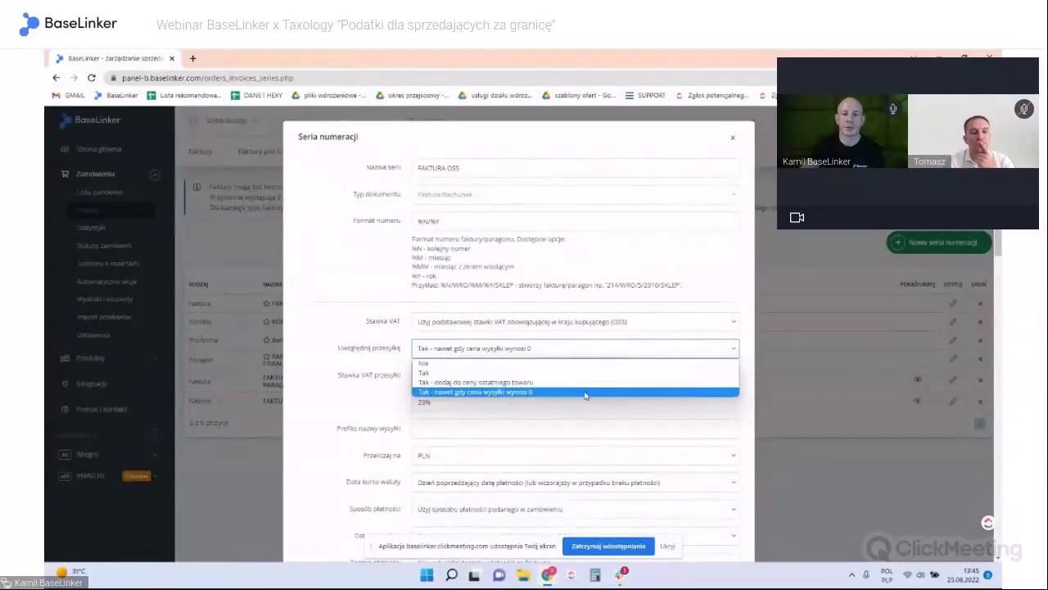
pyautogui.click(565, 382)
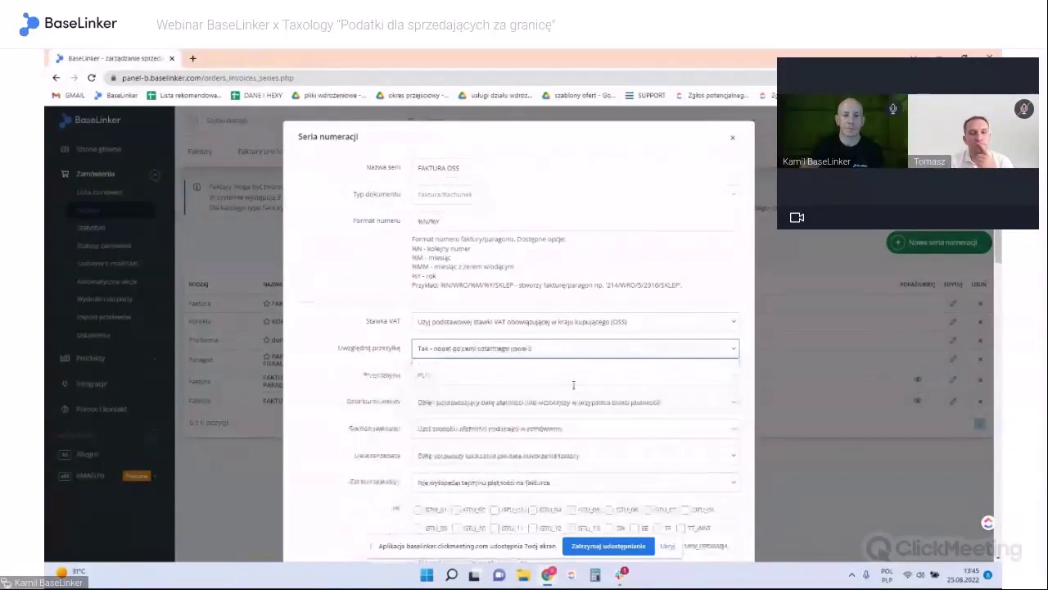
# Step: Review the conversion currency, exchange-rate date and remaining options of the FAKTURA OSS series, and close it without saving
pyautogui.scroll(-1, 400, 385)
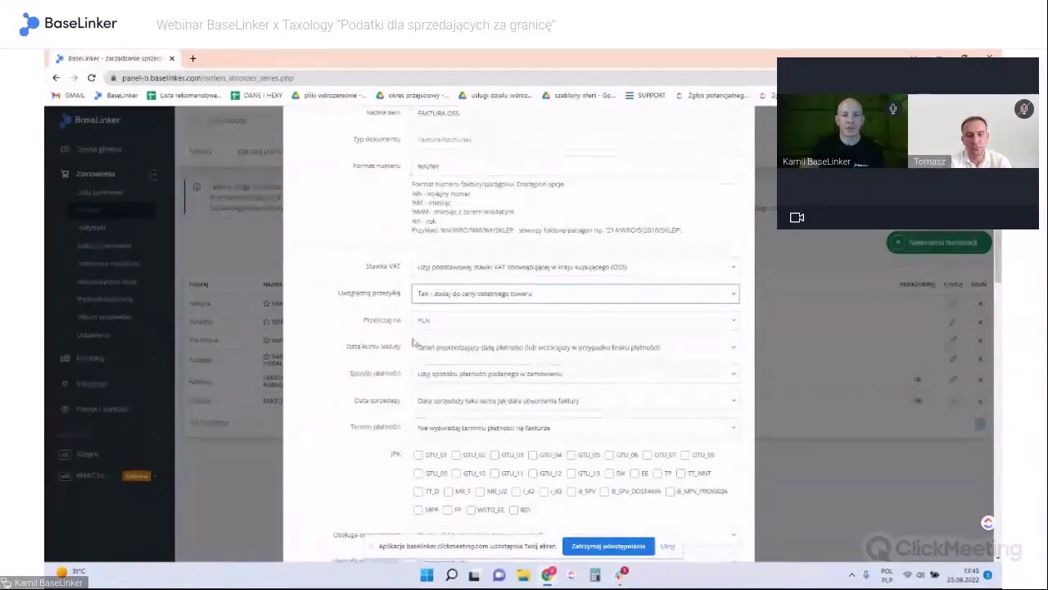
pyautogui.moveTo(462, 333)
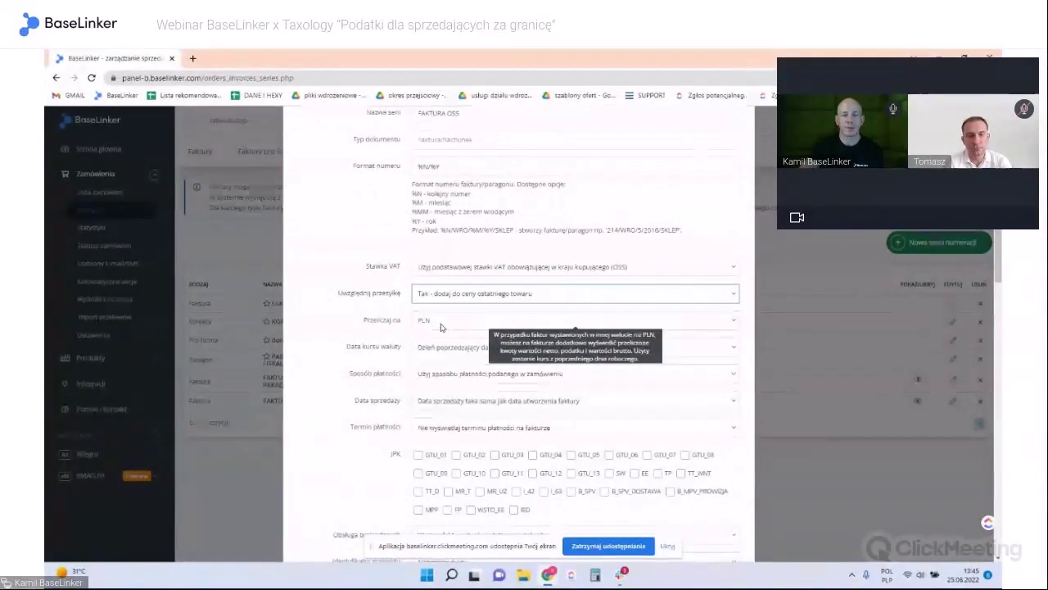
pyautogui.click(466, 325)
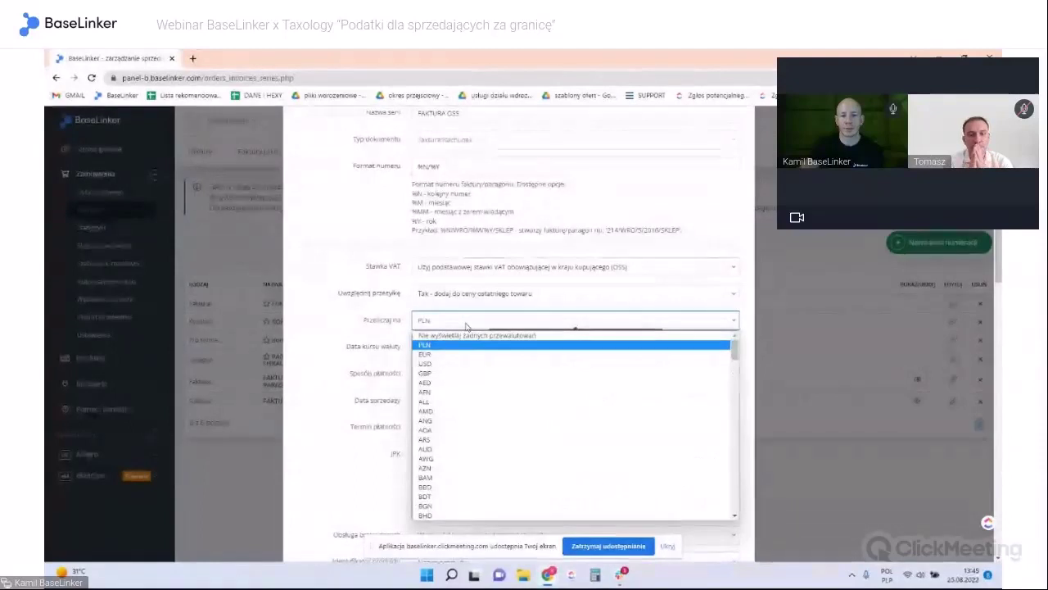
pyautogui.click(467, 326)
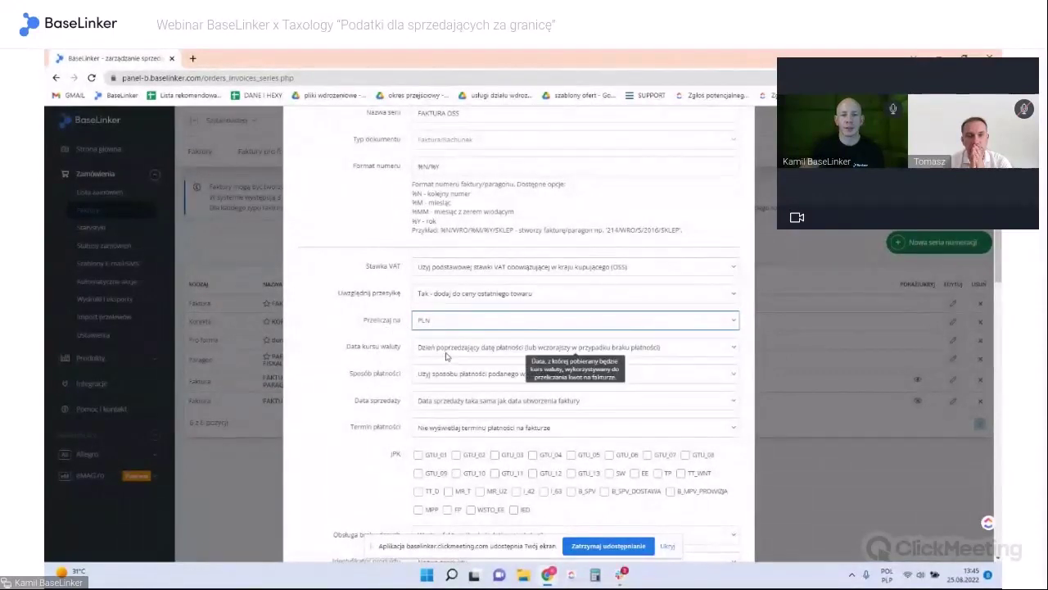
pyautogui.click(702, 353)
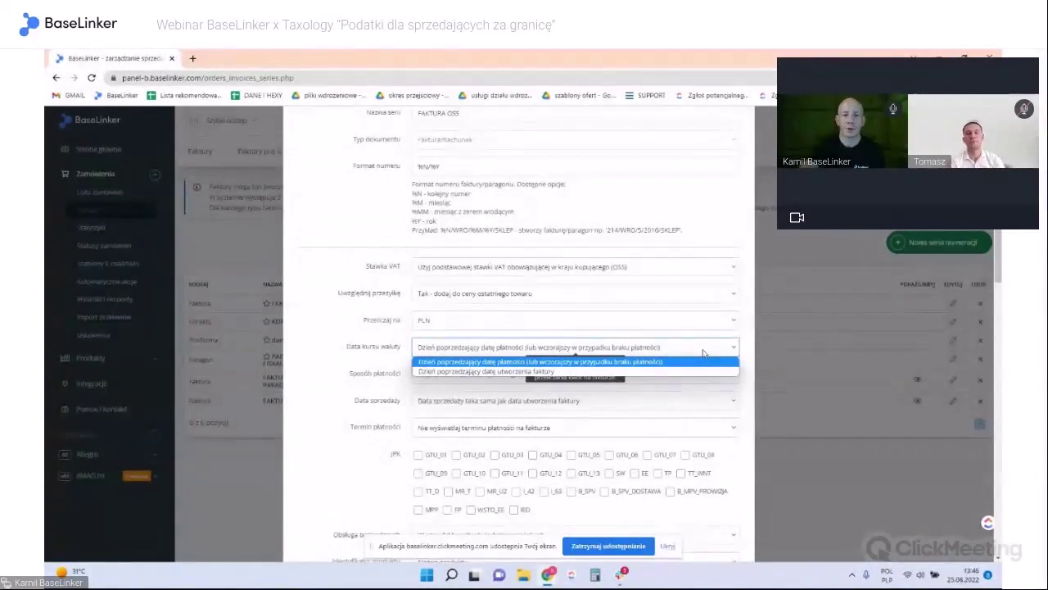
pyautogui.click(373, 354)
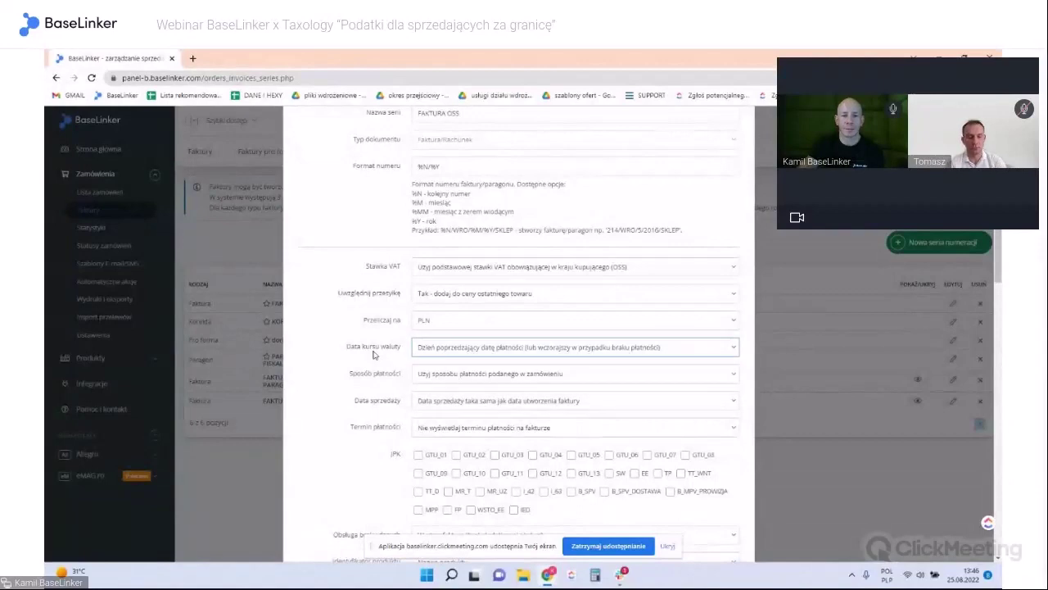
pyautogui.scroll(-1, 350, 341)
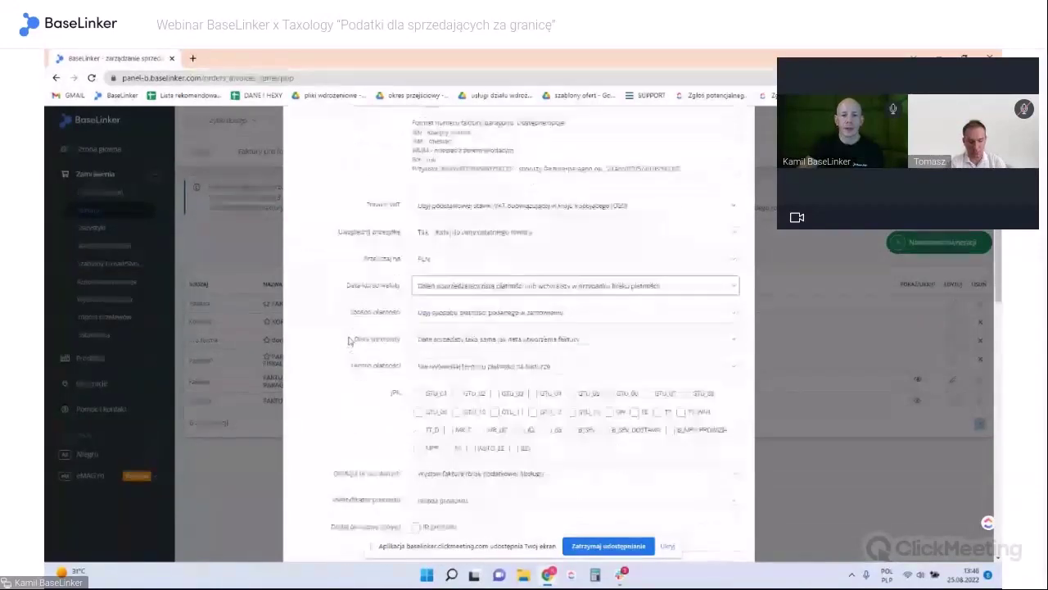
pyautogui.scroll(-1, 351, 344)
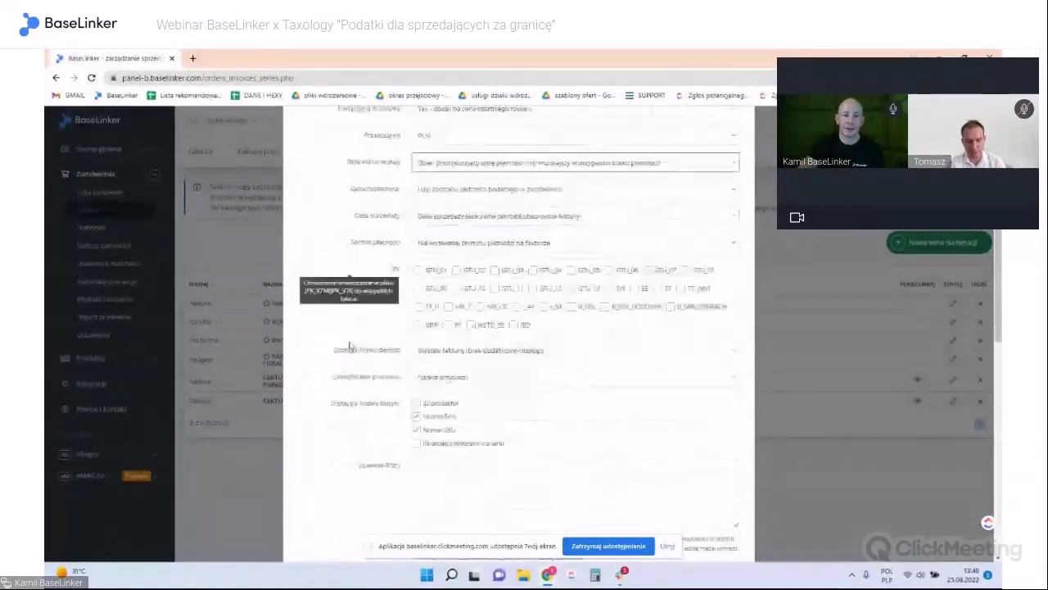
pyautogui.scroll(3, 350, 346)
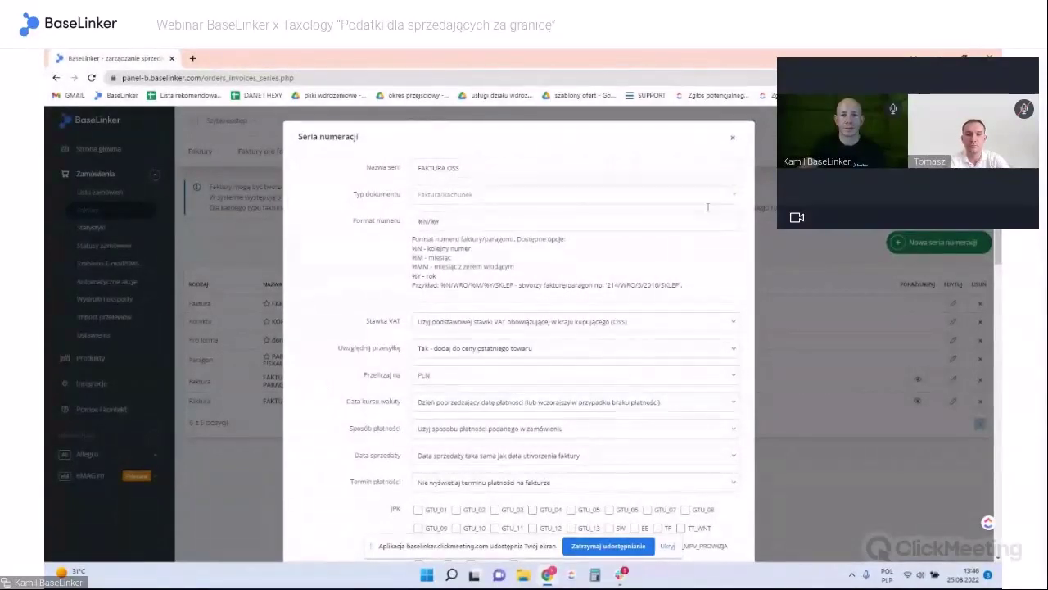
pyautogui.click(732, 137)
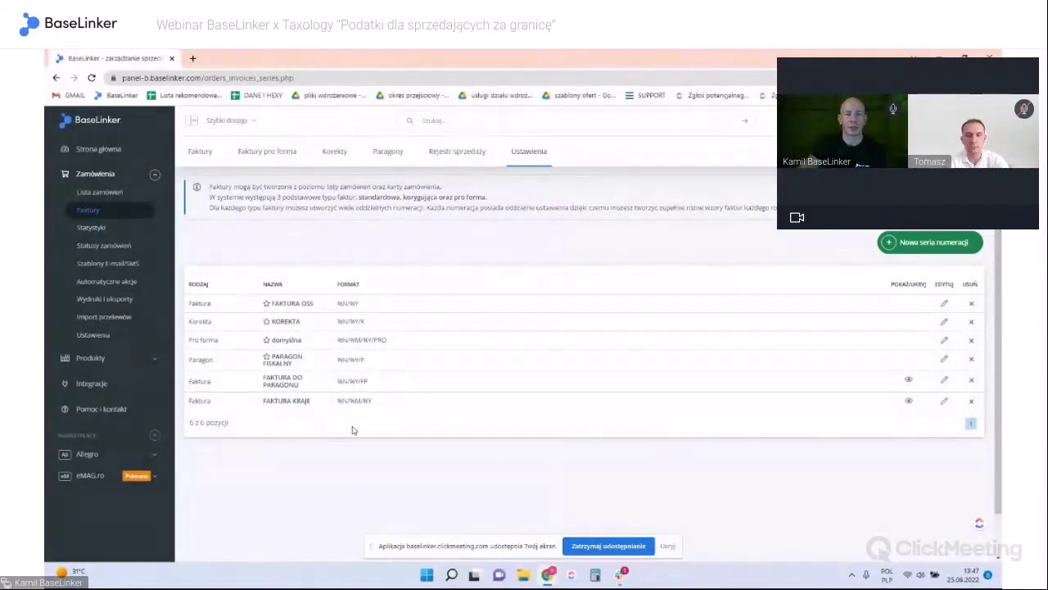
# Step: Add a new automatic action for orders with the event "Zmieniono status przesyłki u kuriera"
pyautogui.click(107, 281)
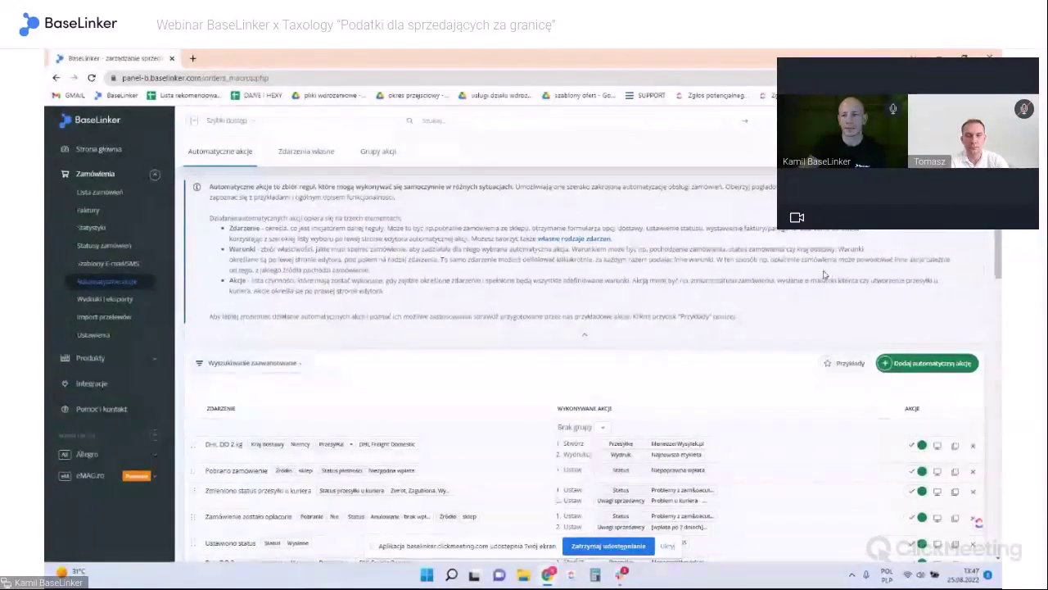
pyautogui.scroll(-1, 900, 303)
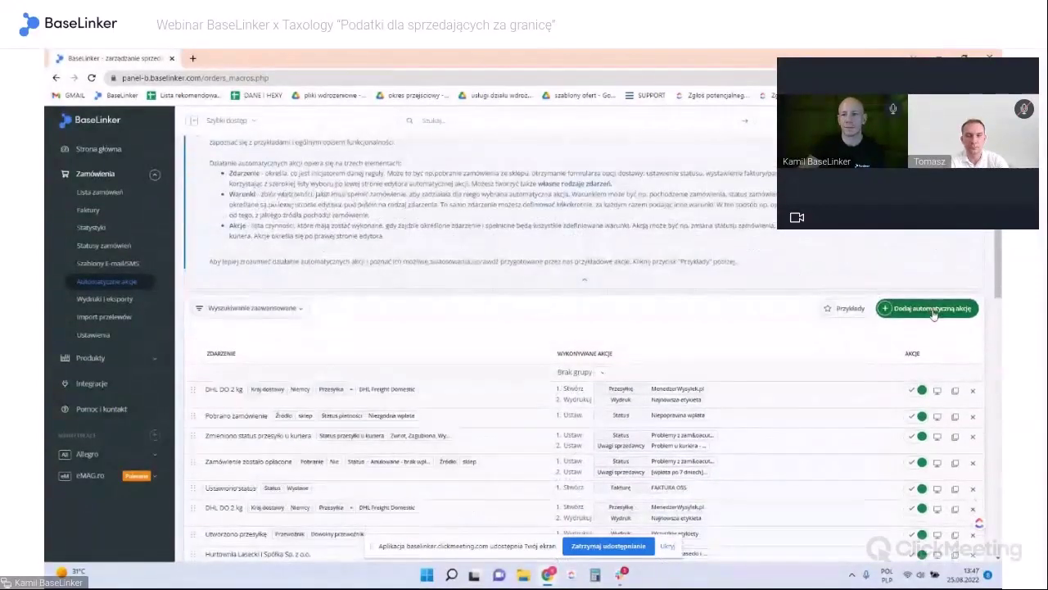
pyautogui.click(932, 310)
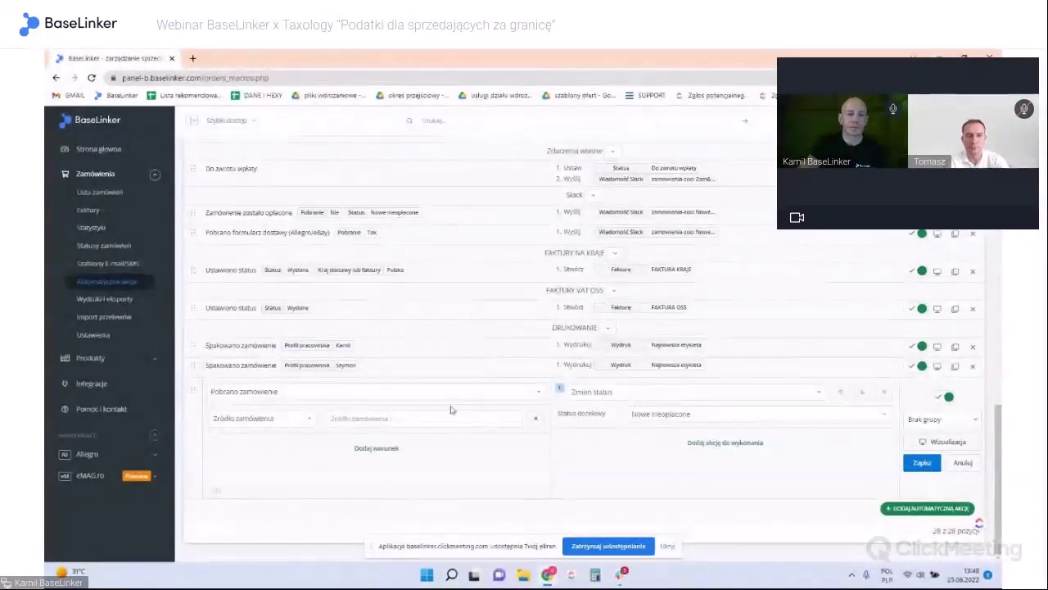
pyautogui.click(535, 398)
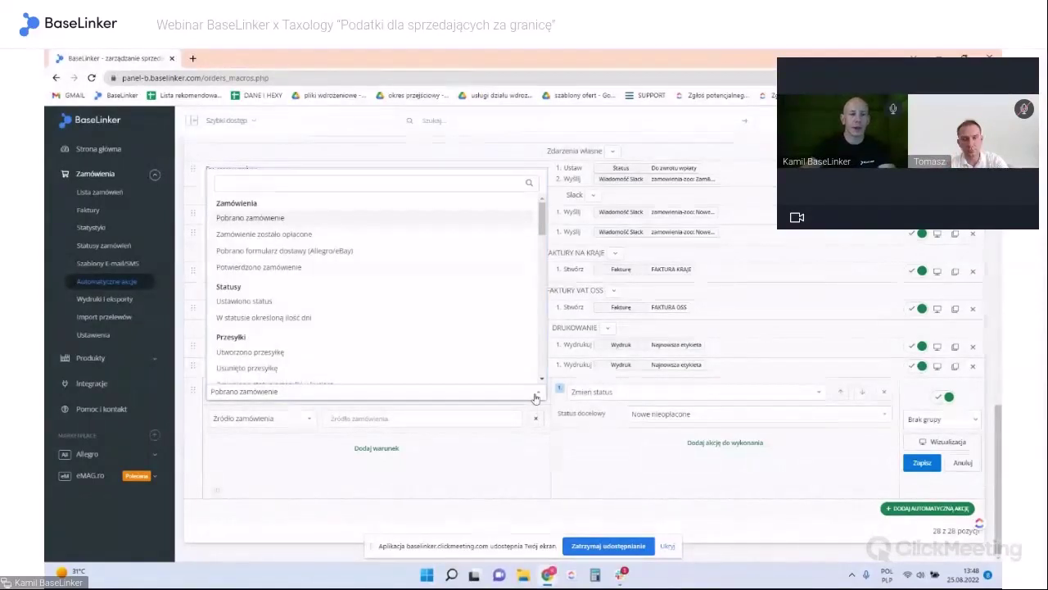
pyautogui.write('z')
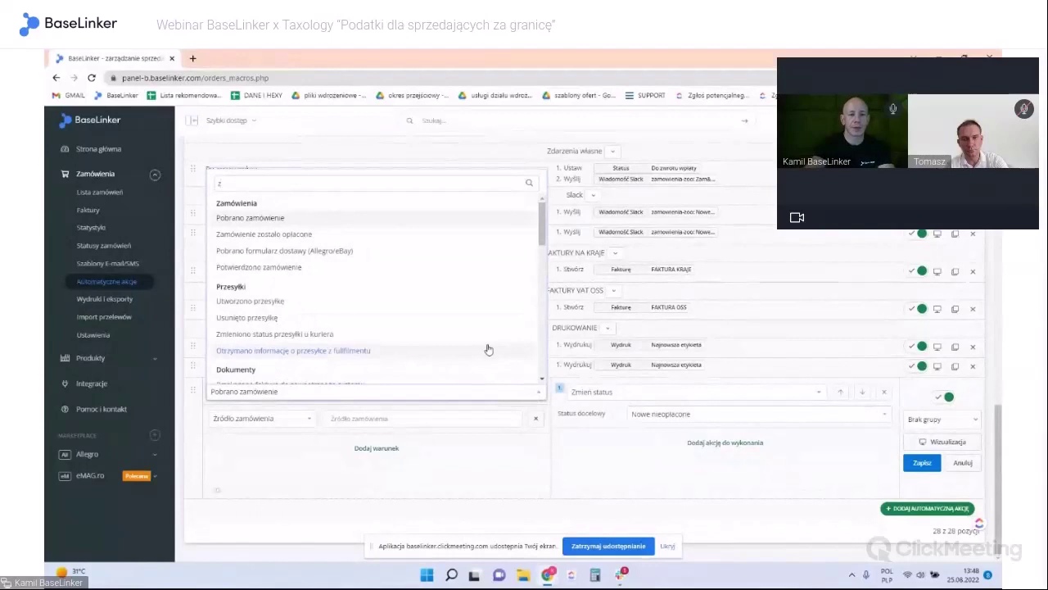
pyautogui.click(388, 335)
# Step: Set the new action's courier shipment status condition to "W drodze"
pyautogui.click(385, 420)
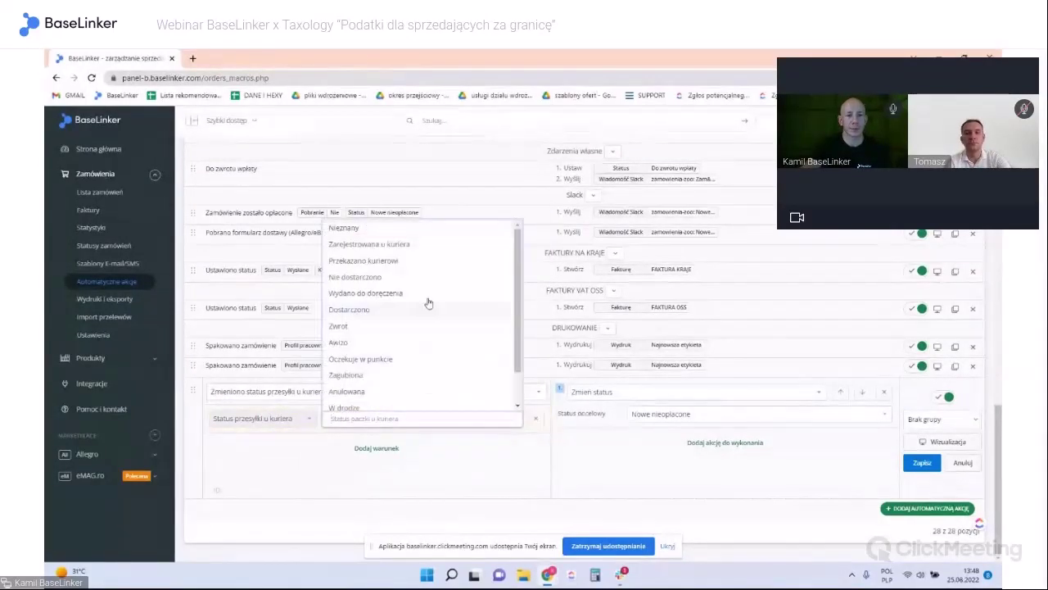
pyautogui.write('w')
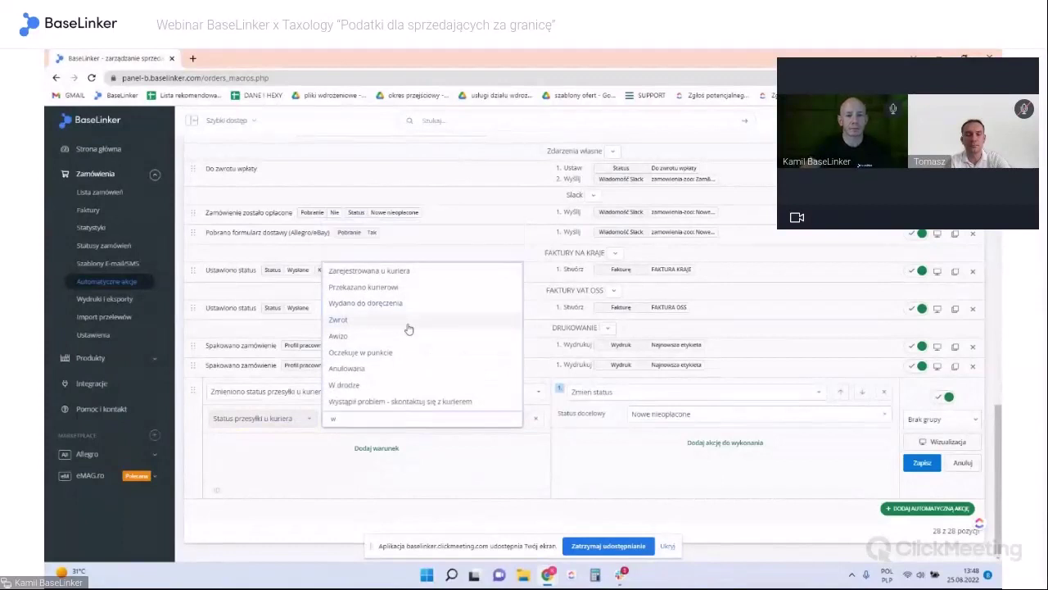
pyautogui.click(393, 385)
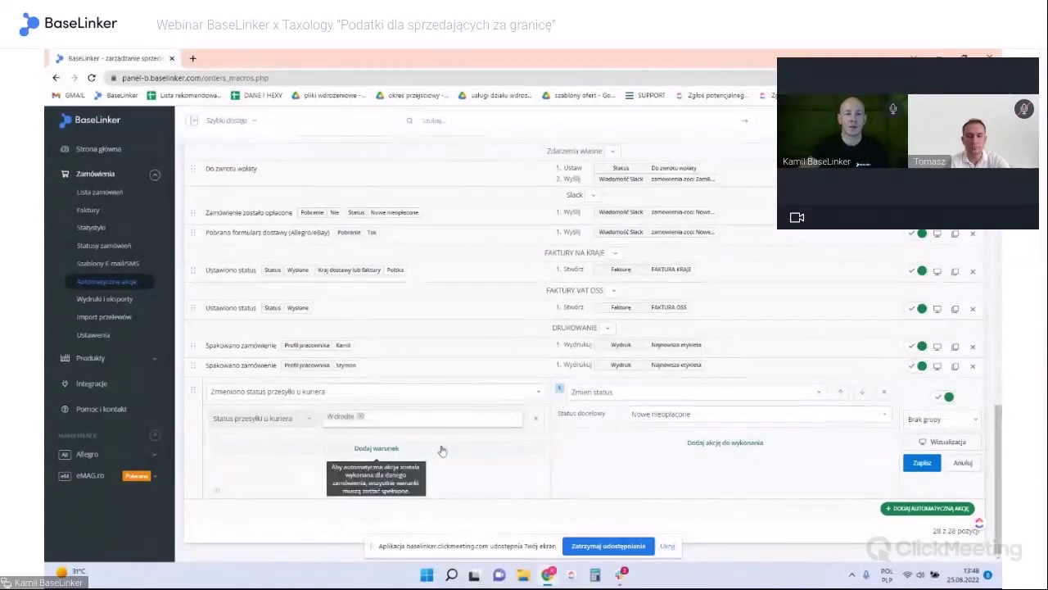
# Step: Add a second condition requiring Status zamówienia to be "Spakowane"
pyautogui.click(376, 448)
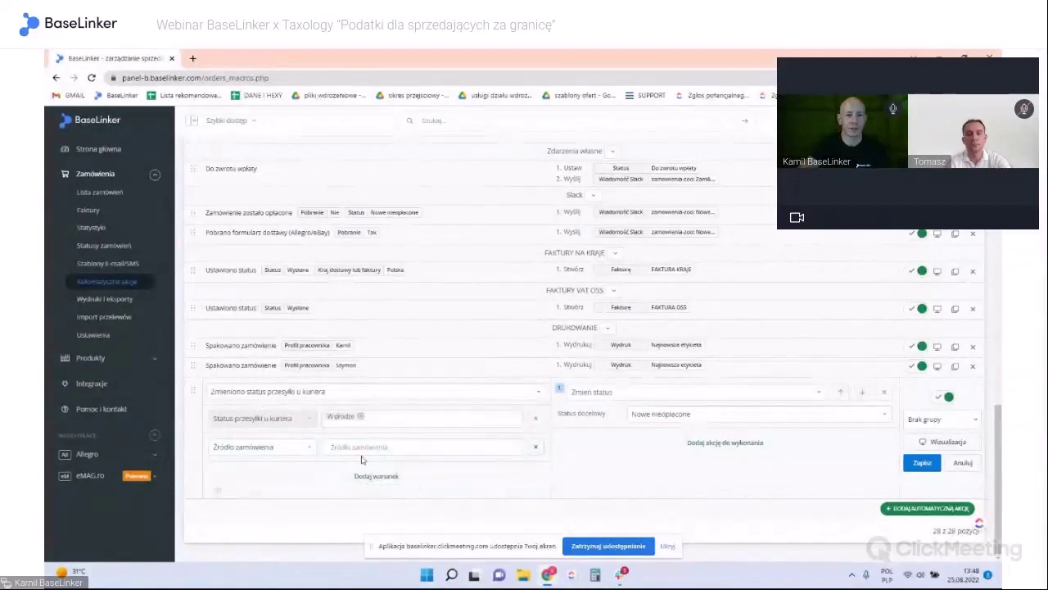
pyautogui.click(298, 449)
pyautogui.write('status')
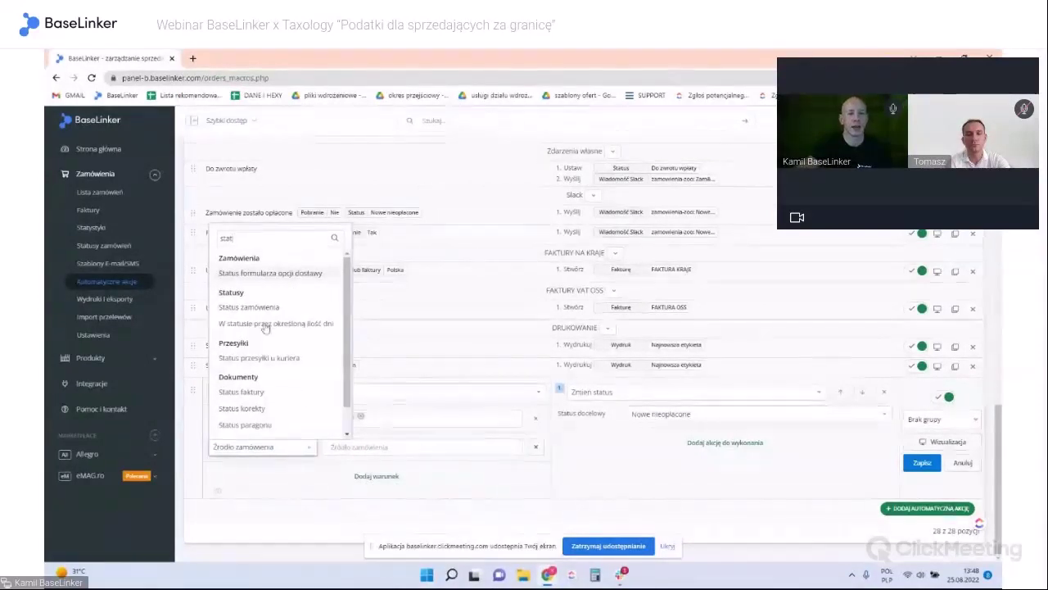
pyautogui.click(241, 305)
pyautogui.click(374, 447)
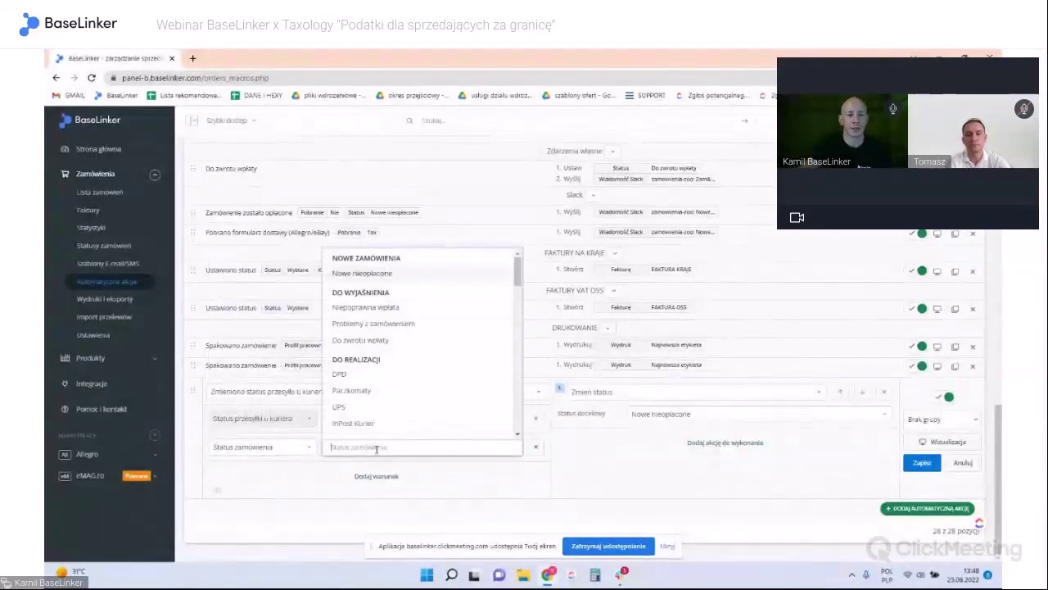
pyautogui.scroll(1, 393, 352)
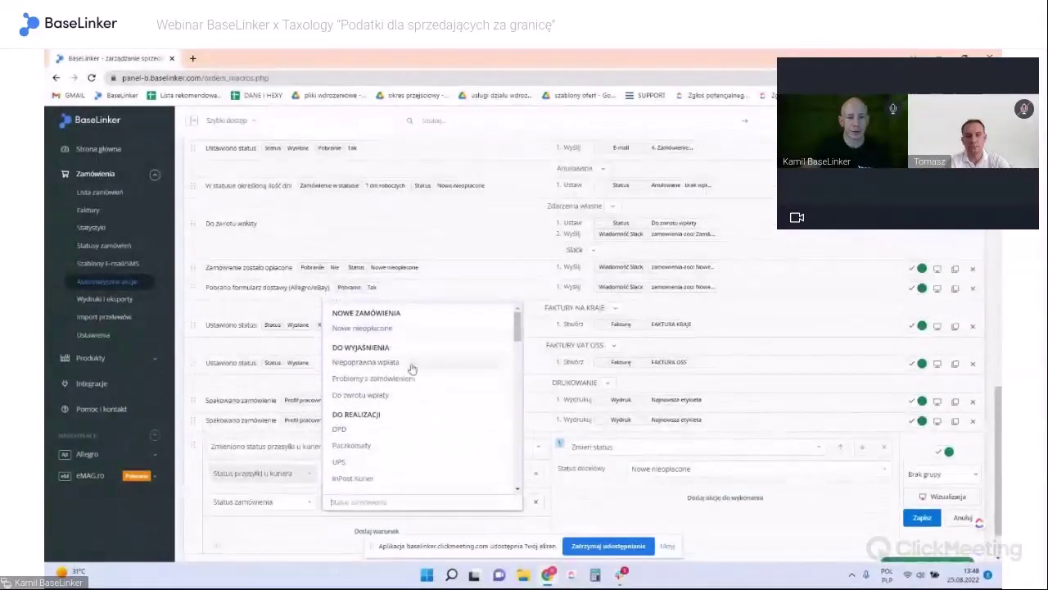
pyautogui.scroll(-3, 406, 377)
pyautogui.click(386, 363)
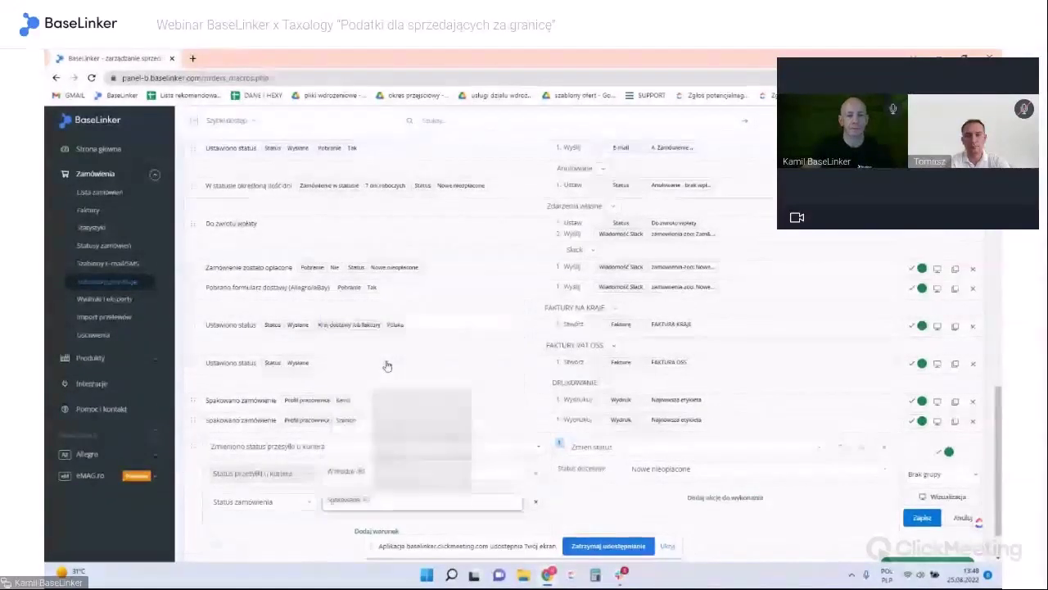
pyautogui.scroll(-1, 496, 404)
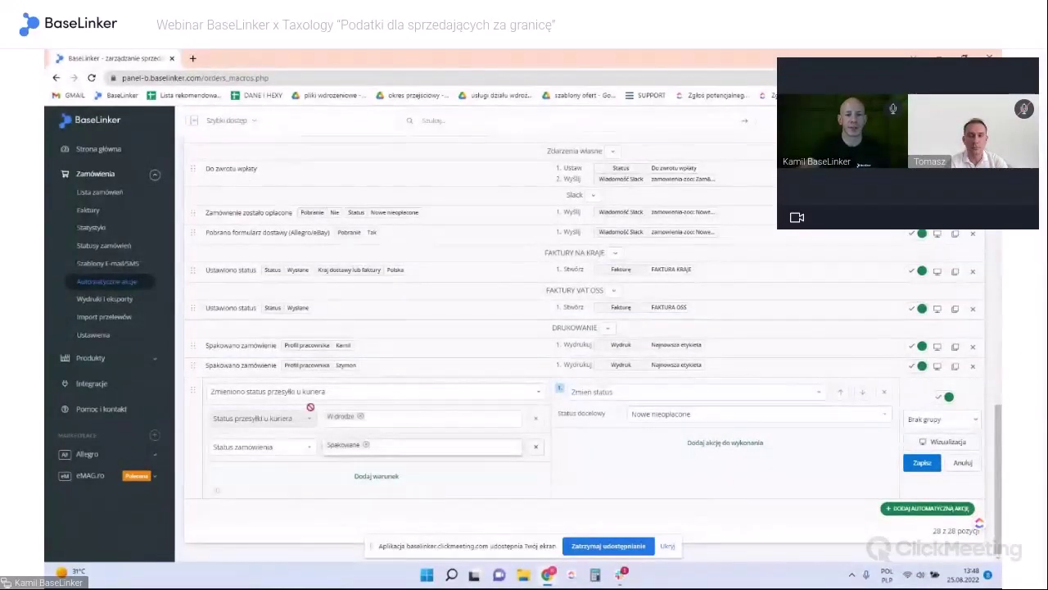
# Step: Set the new automatic action's operation to "Wystaw fakturę"
pyautogui.click(715, 392)
pyautogui.write('ut')
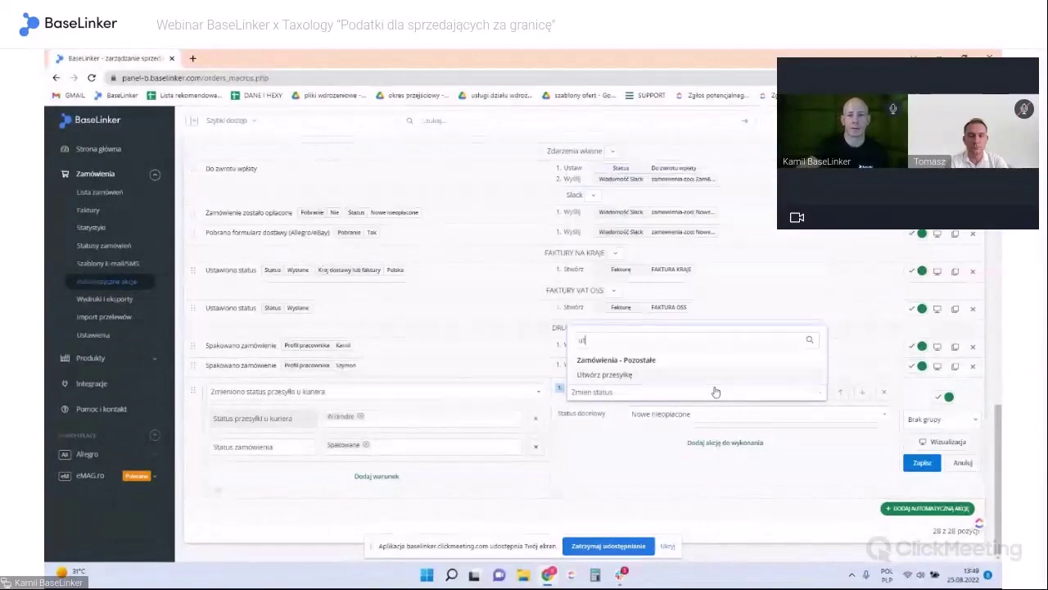
pyautogui.press('BackSpace')
pyautogui.press('BackSpace')
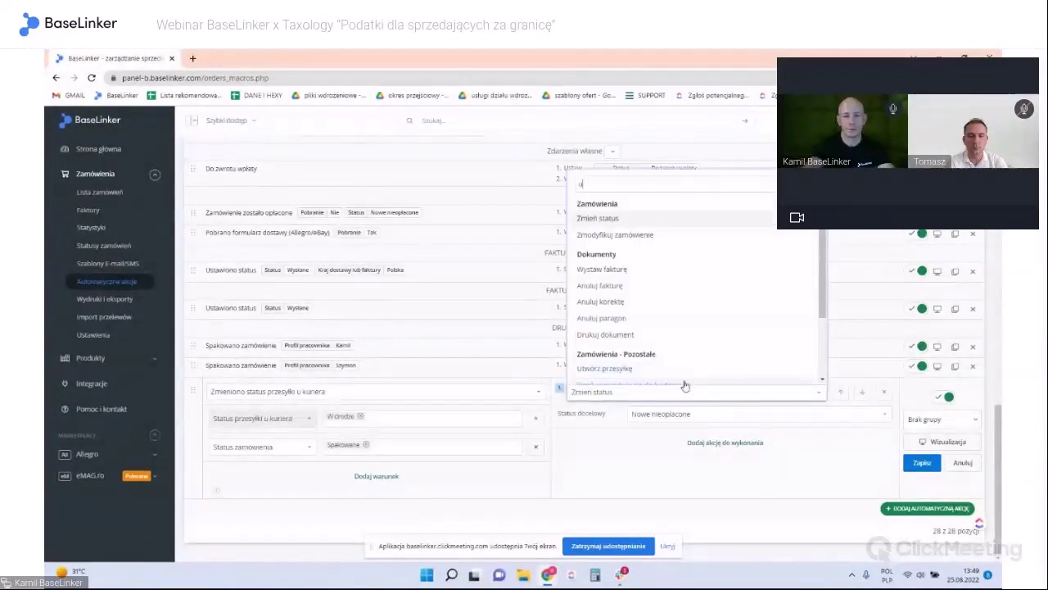
pyautogui.write('wy')
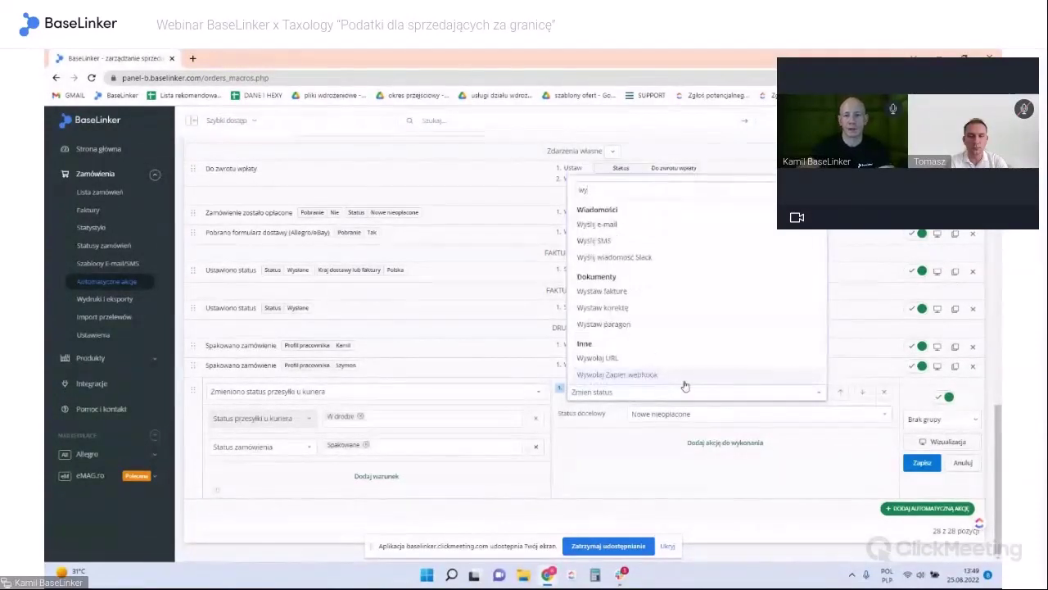
pyautogui.click(622, 290)
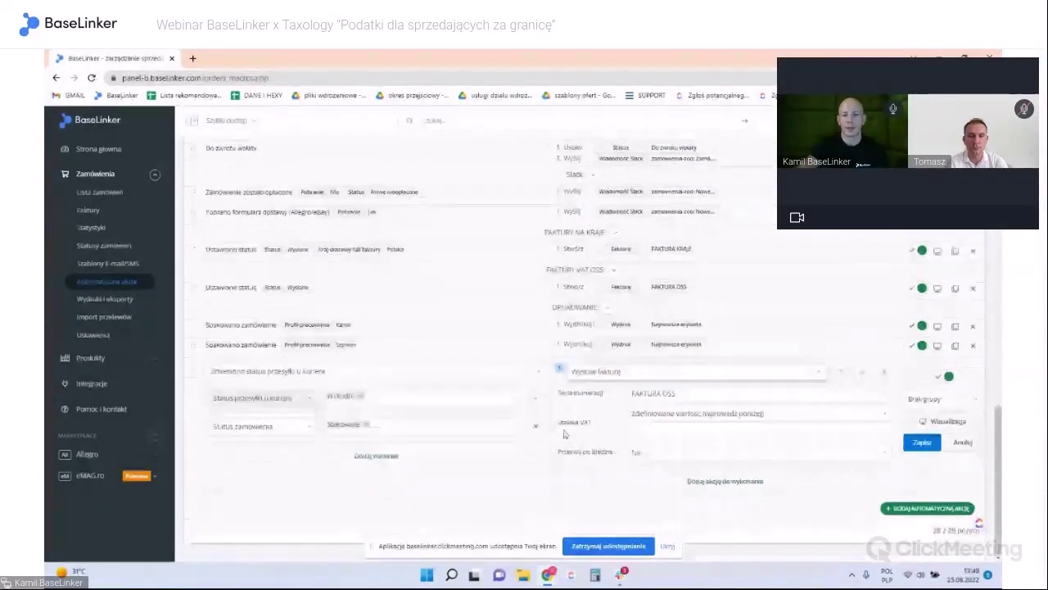
# Step: Choose the FAKTURA OSS numbering series for the invoice and set Stawka VAT to "Zgodnie z serią numeracji"
pyautogui.click(701, 394)
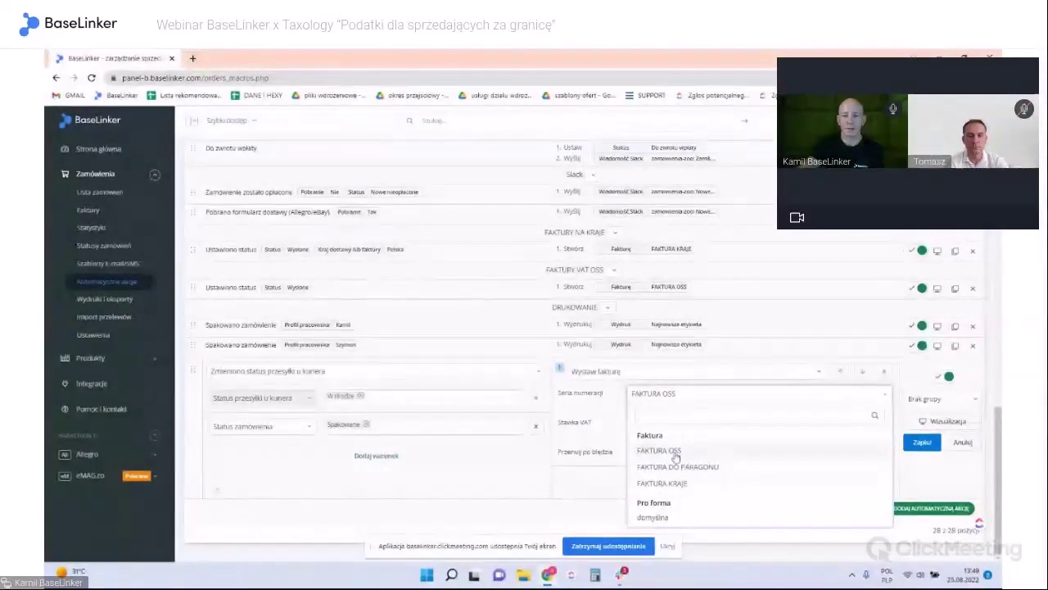
pyautogui.click(702, 452)
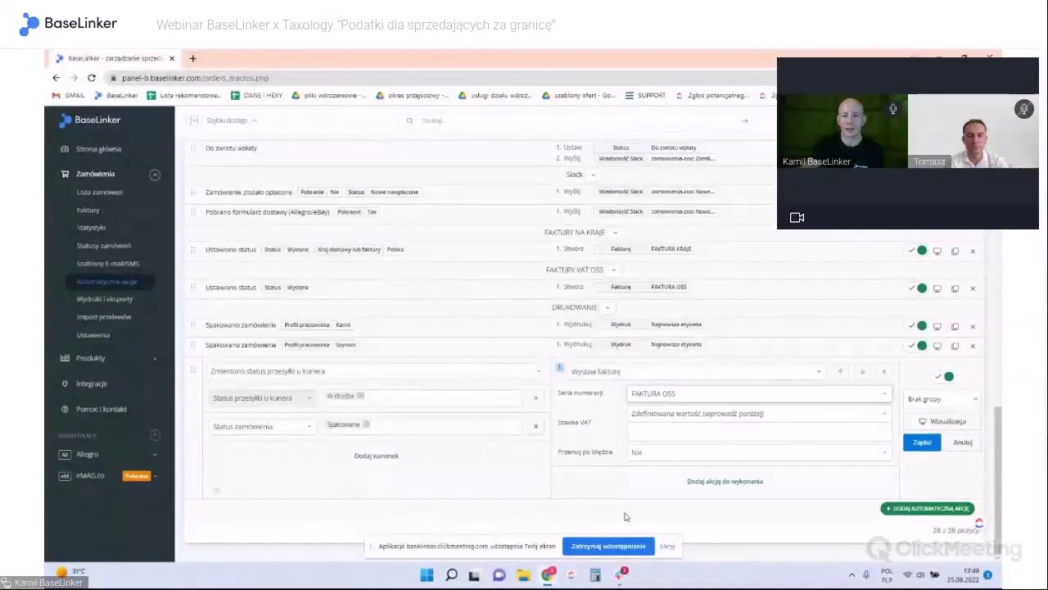
pyautogui.click(666, 416)
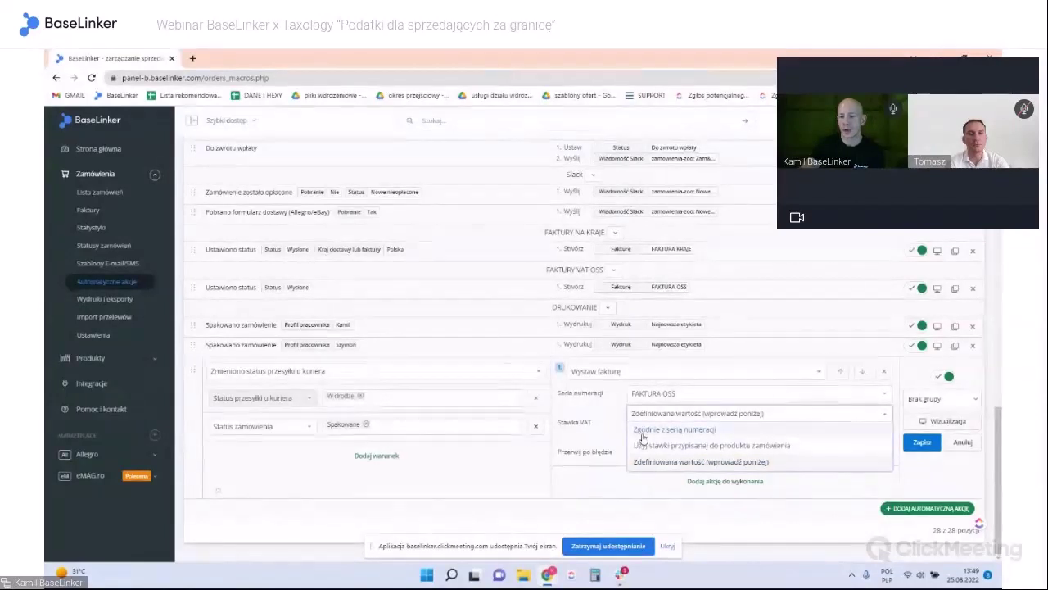
pyautogui.click(643, 434)
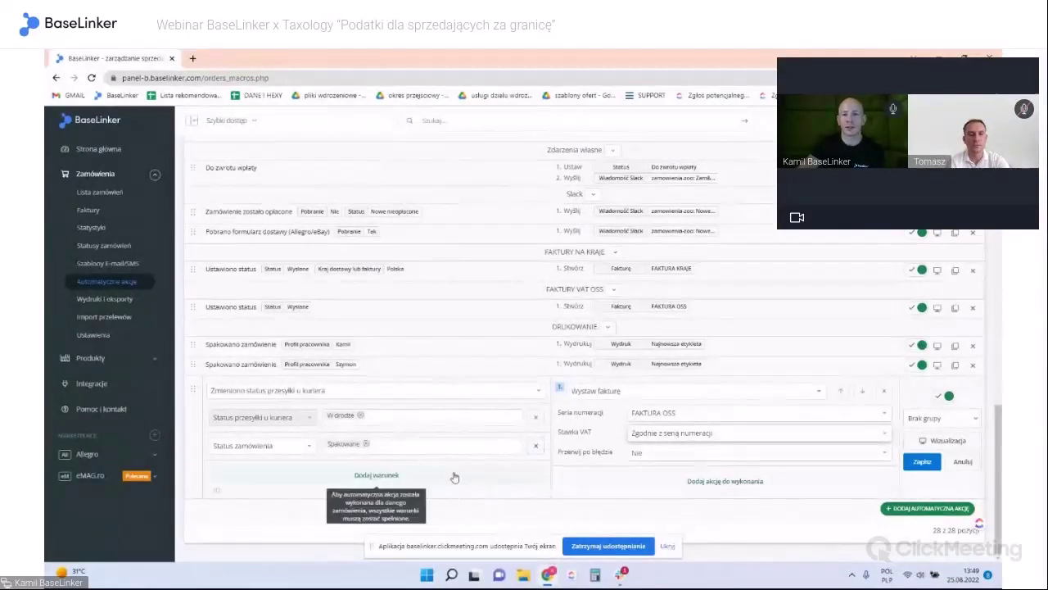
# Step: Add a third condition requiring Kraj dostawy to be "Unia europejska"
pyautogui.click(384, 476)
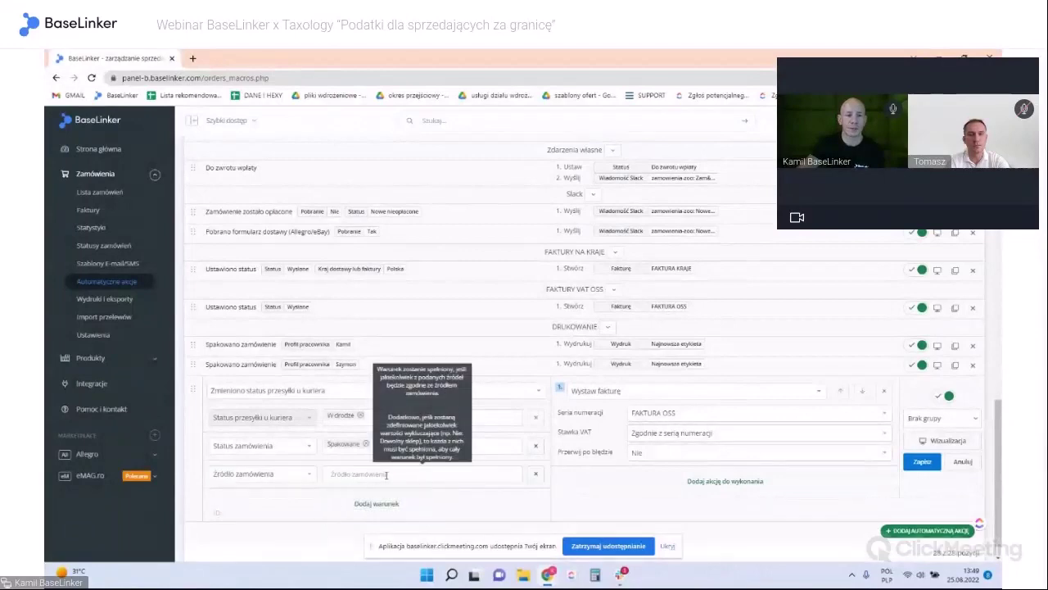
pyautogui.scroll(-1, 295, 483)
pyautogui.click(282, 460)
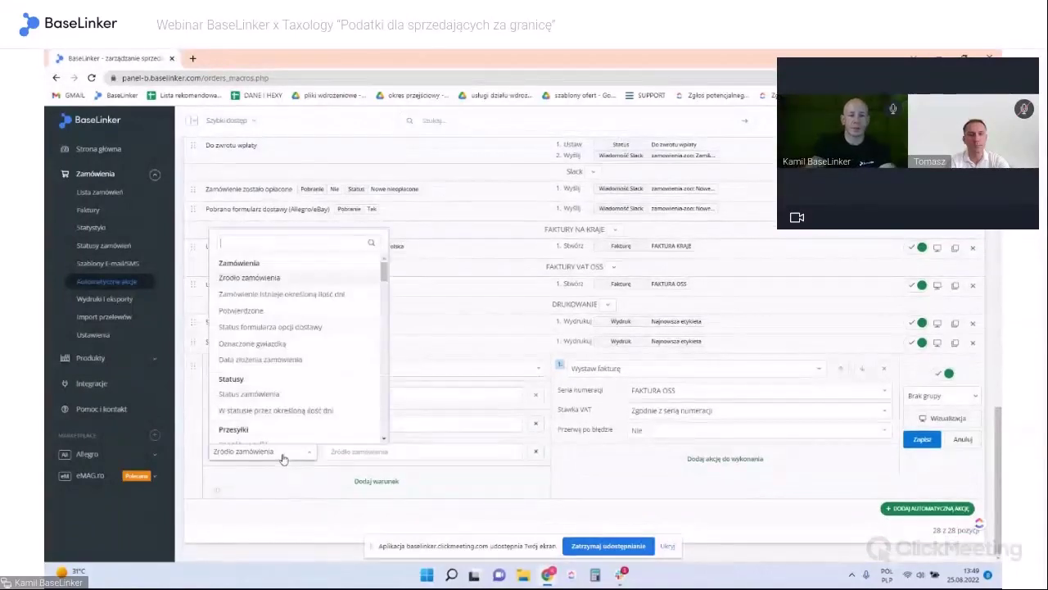
pyautogui.write('Kraj')
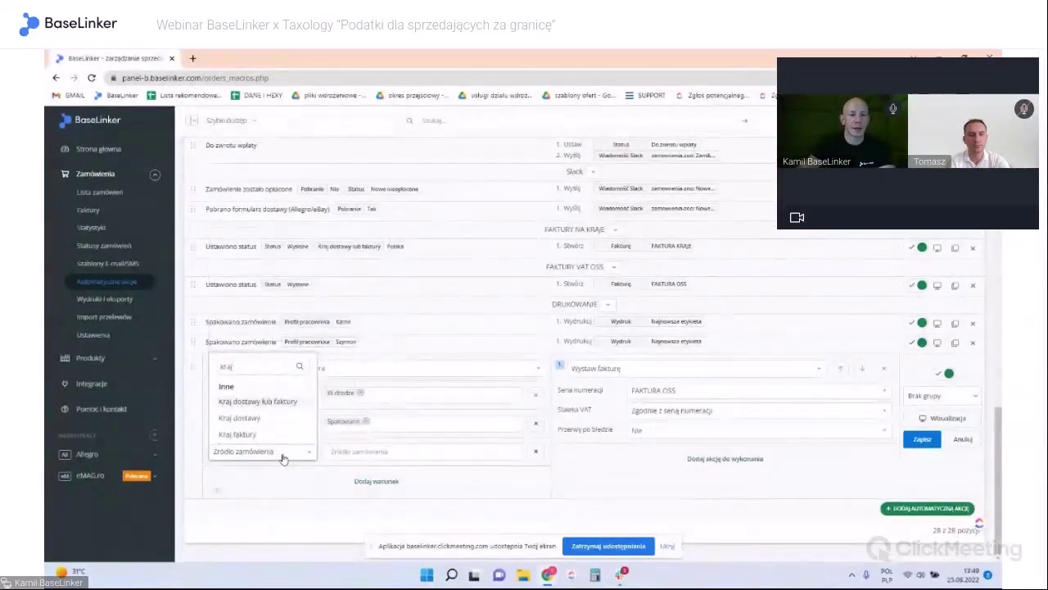
pyautogui.click(240, 418)
pyautogui.click(391, 451)
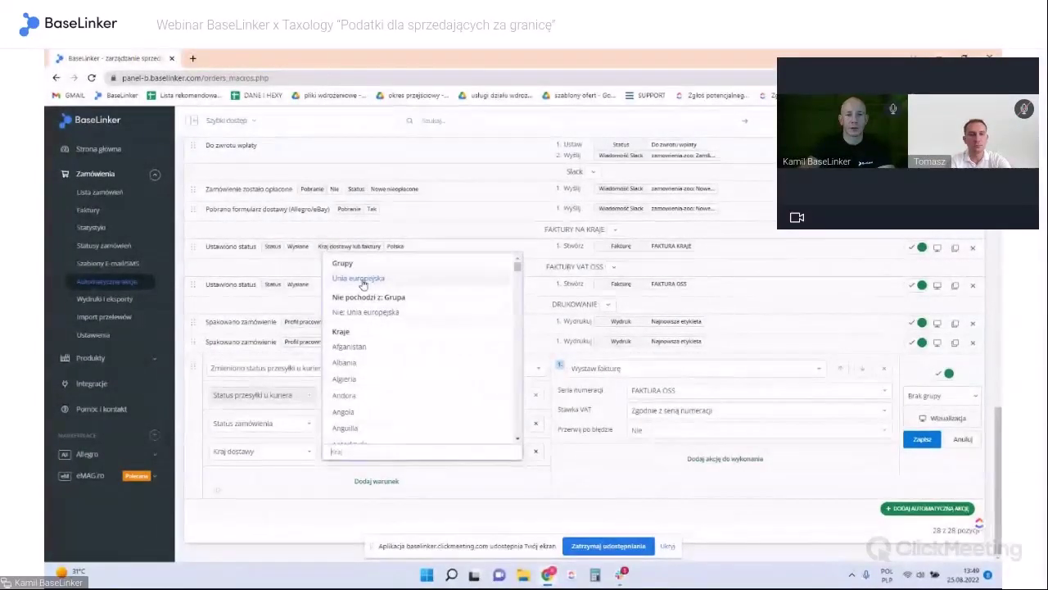
pyautogui.click(362, 280)
# Step: Exclude Poland from the delivery country condition by adding the value "Nie: Polska"
pyautogui.click(431, 447)
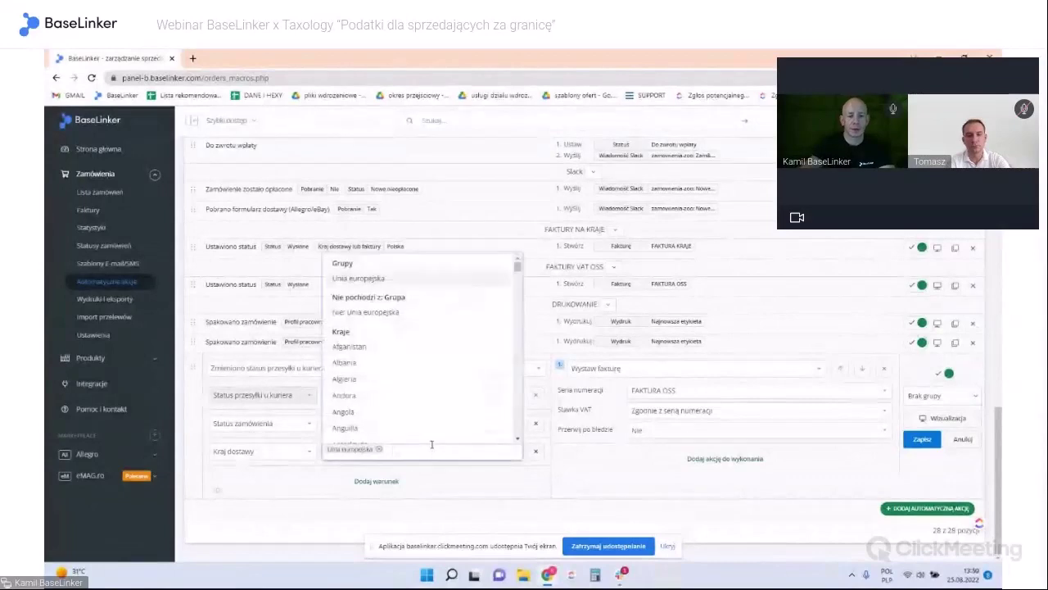
pyautogui.write('nie')
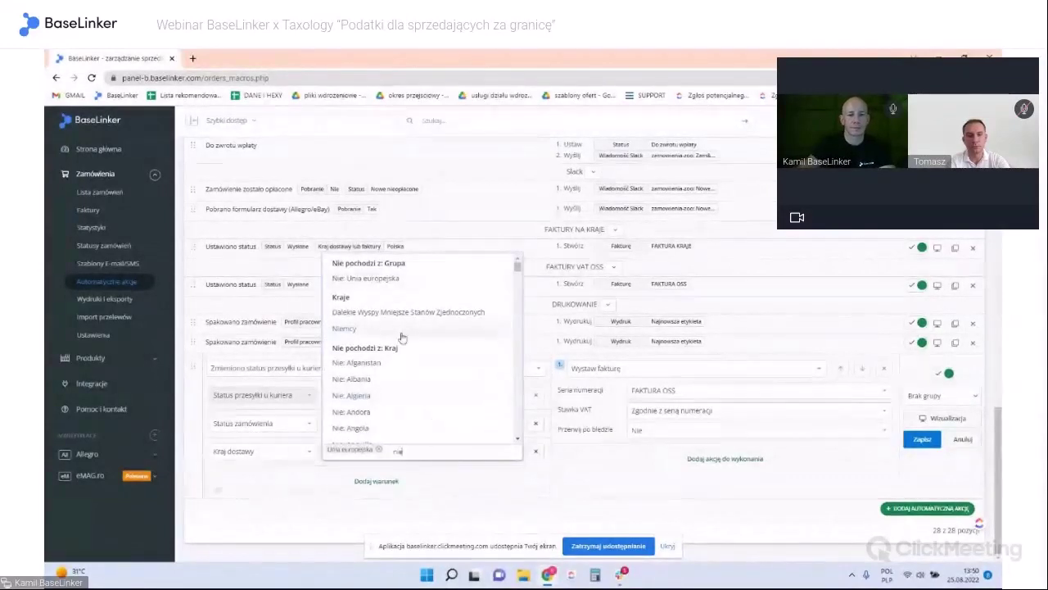
pyautogui.scroll(-5, 423, 373)
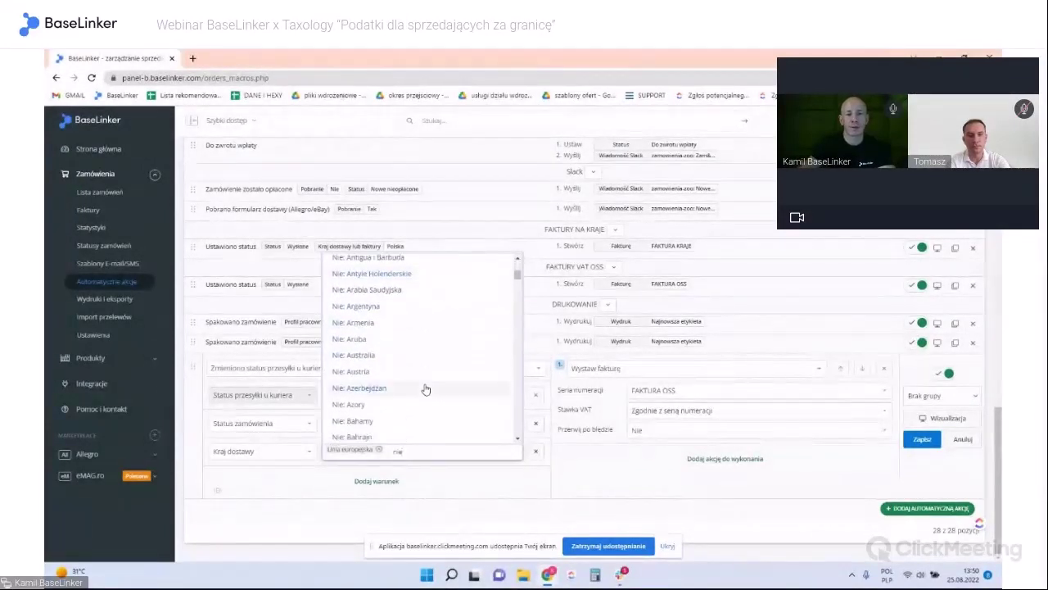
pyautogui.scroll(-5, 425, 389)
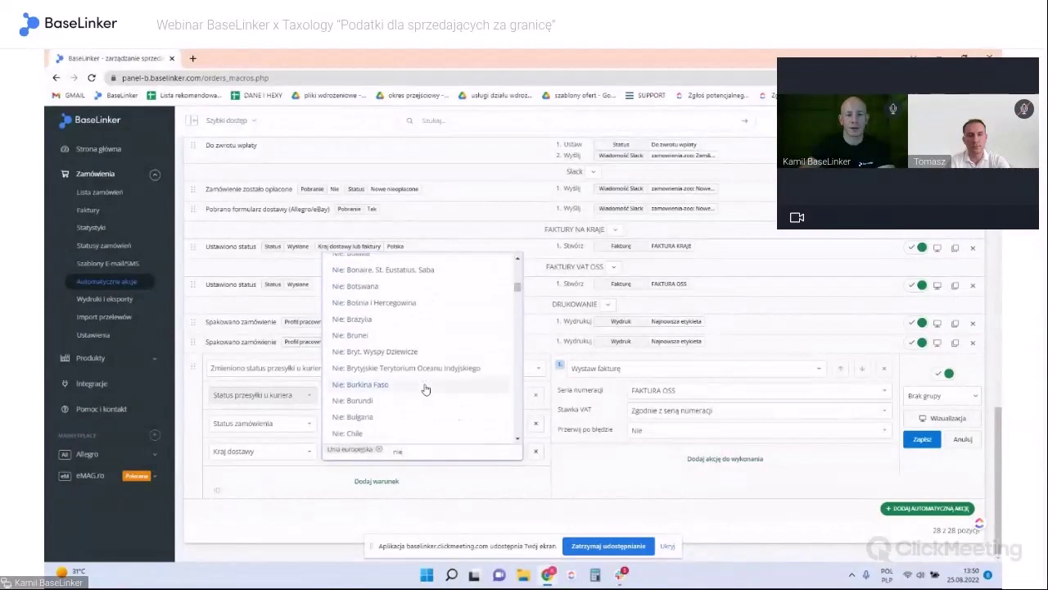
pyautogui.scroll(-3, 443, 326)
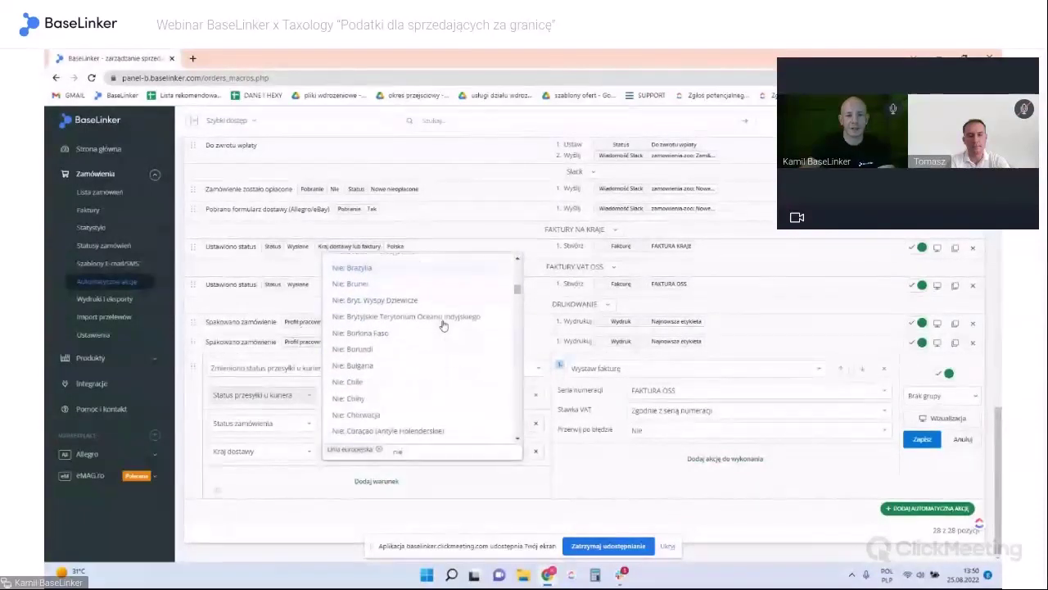
pyautogui.scroll(-5, 442, 325)
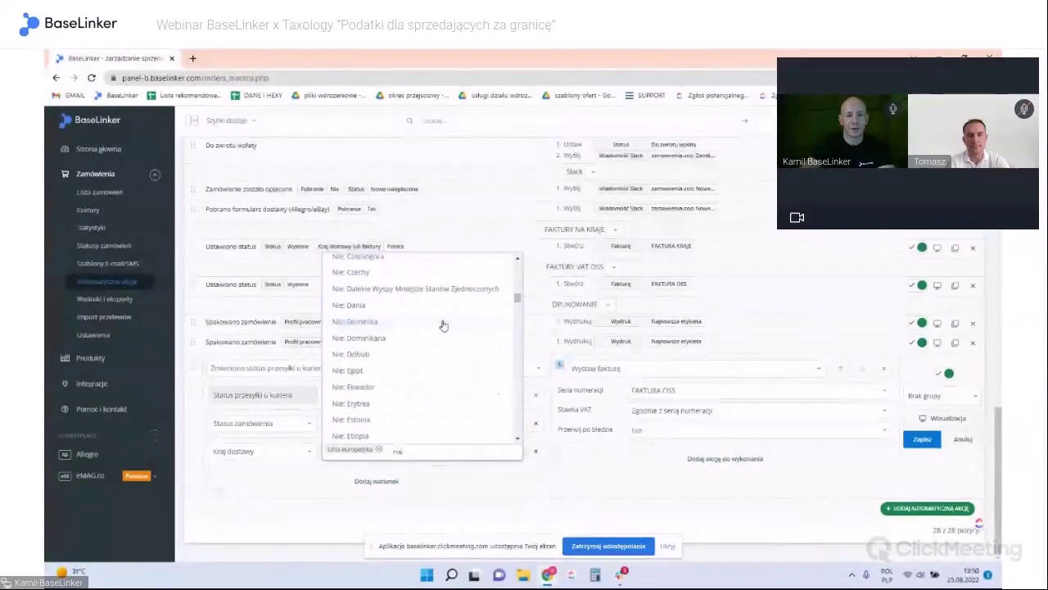
pyautogui.scroll(-5, 442, 326)
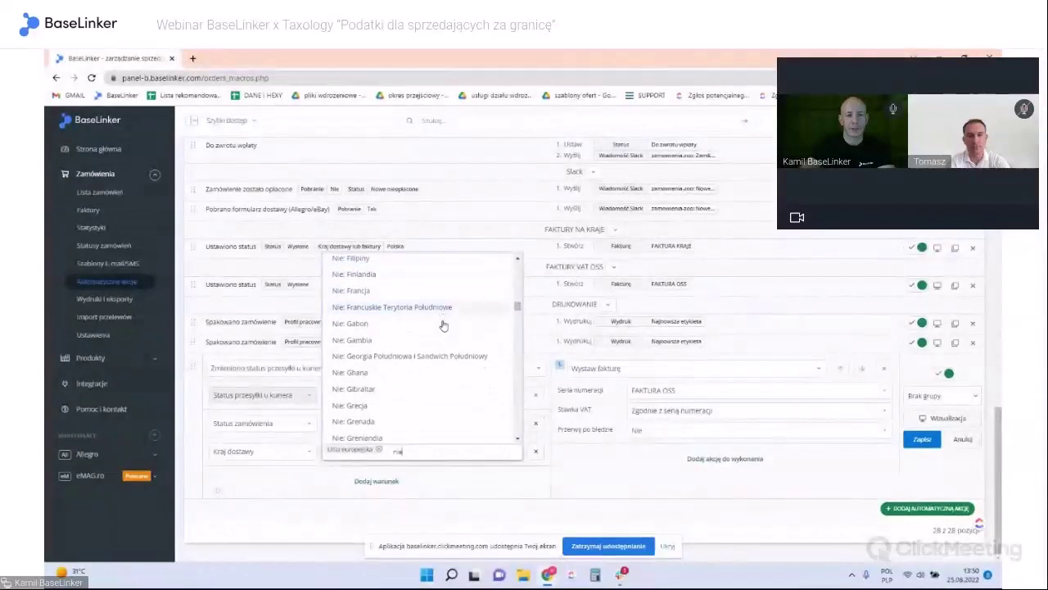
pyautogui.scroll(-2, 442, 326)
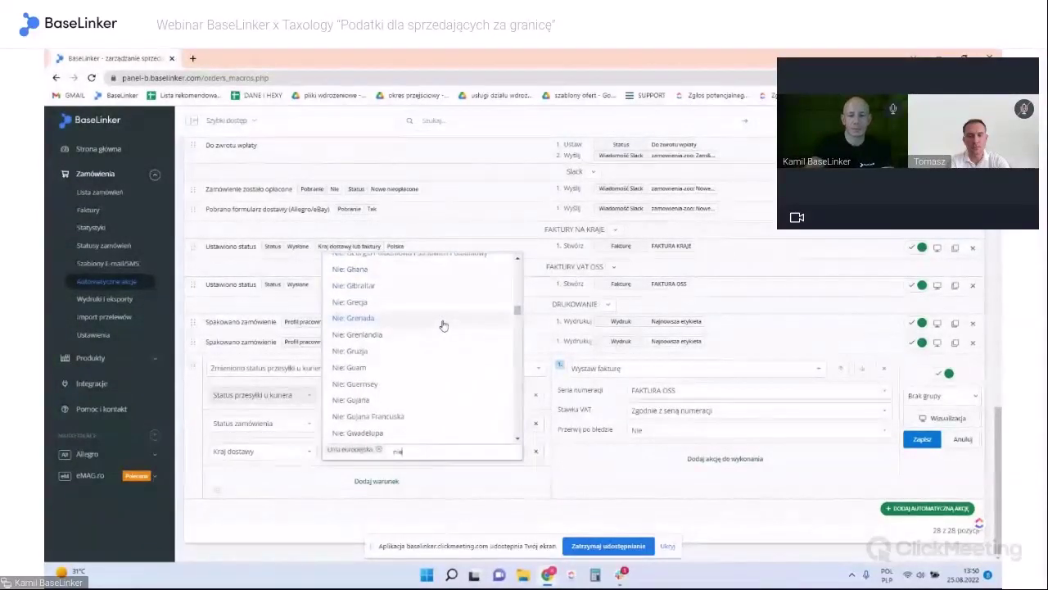
pyautogui.write(': p')
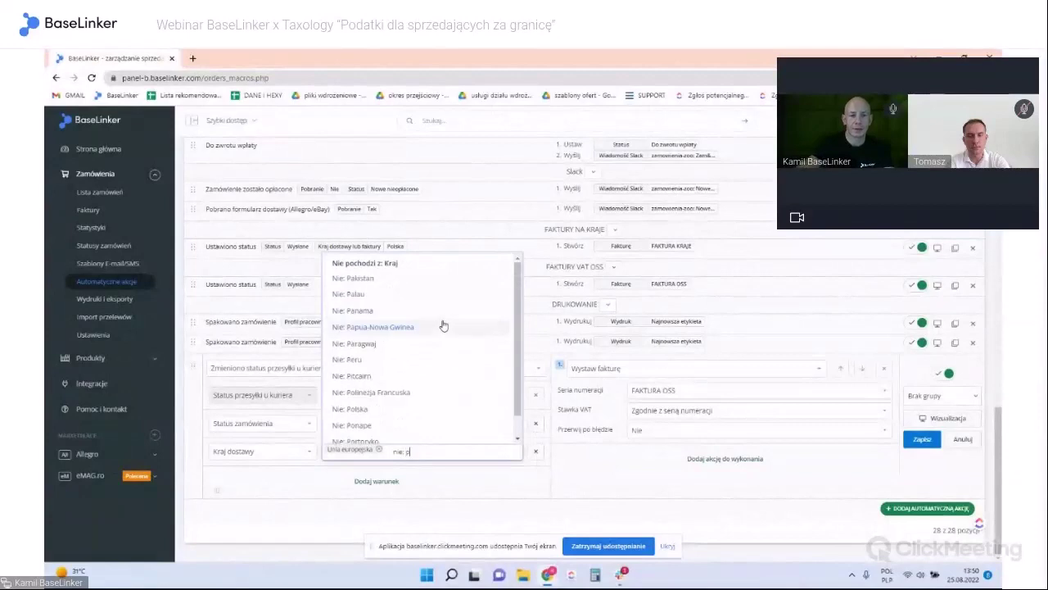
pyautogui.click(414, 409)
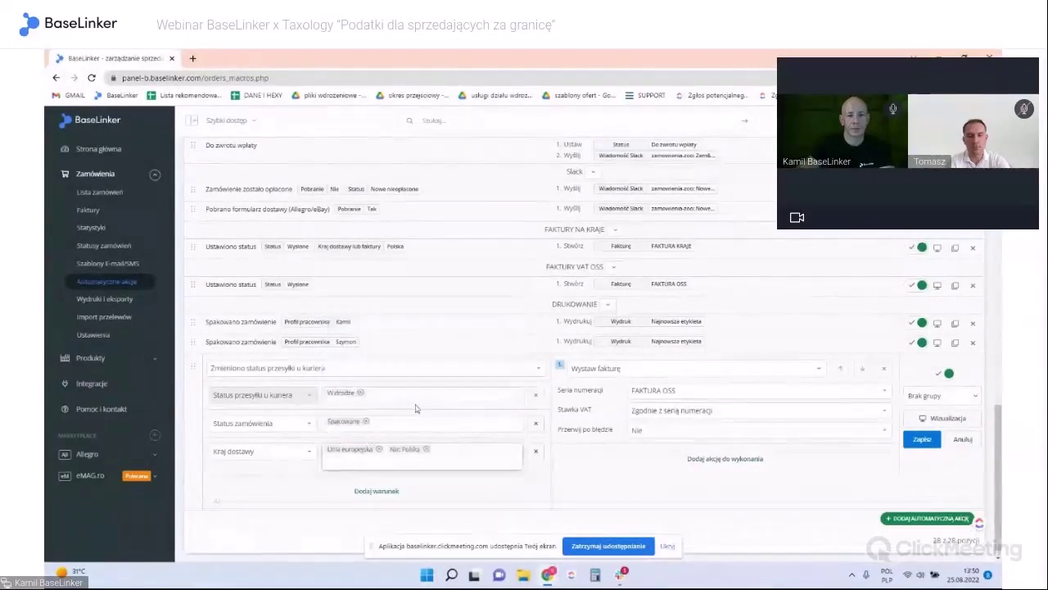
# Step: Add a fourth condition requiring NIP to be "Brak numeru NIP", and save the automatic action
pyautogui.moveTo(434, 423)
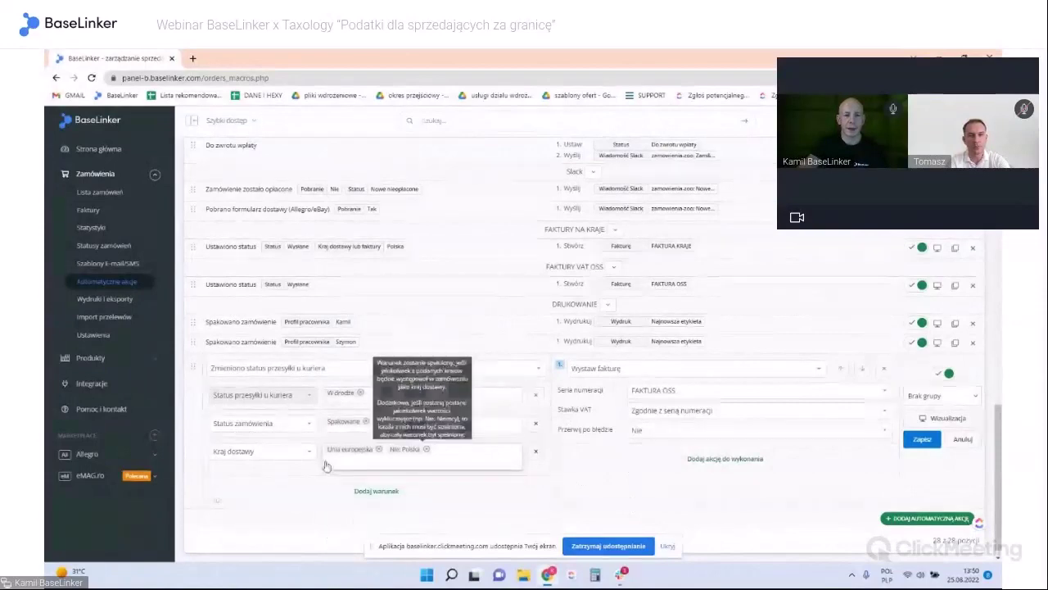
pyautogui.moveTo(369, 491)
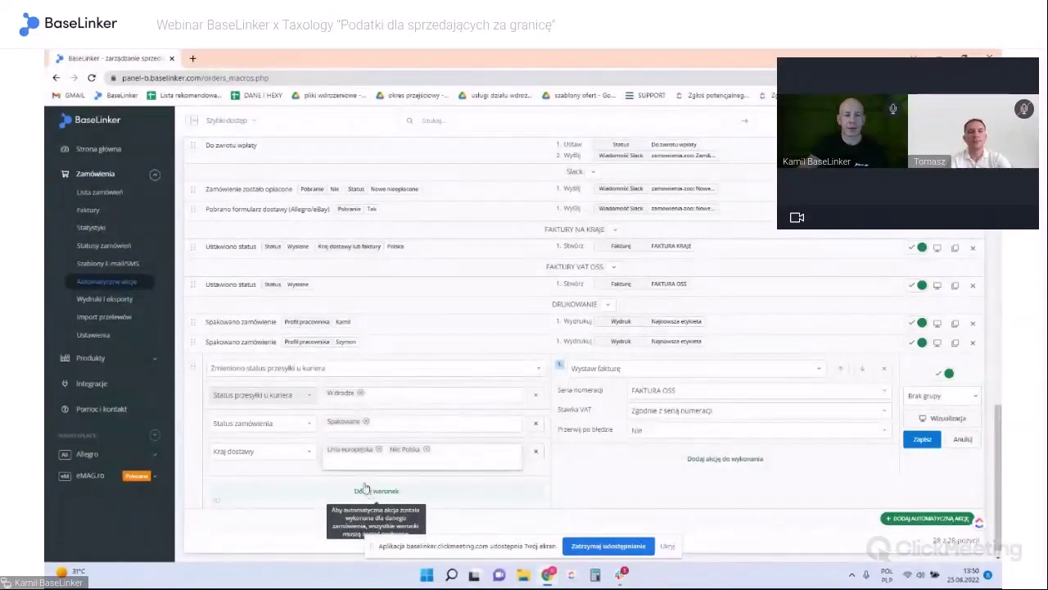
pyautogui.moveTo(343, 456)
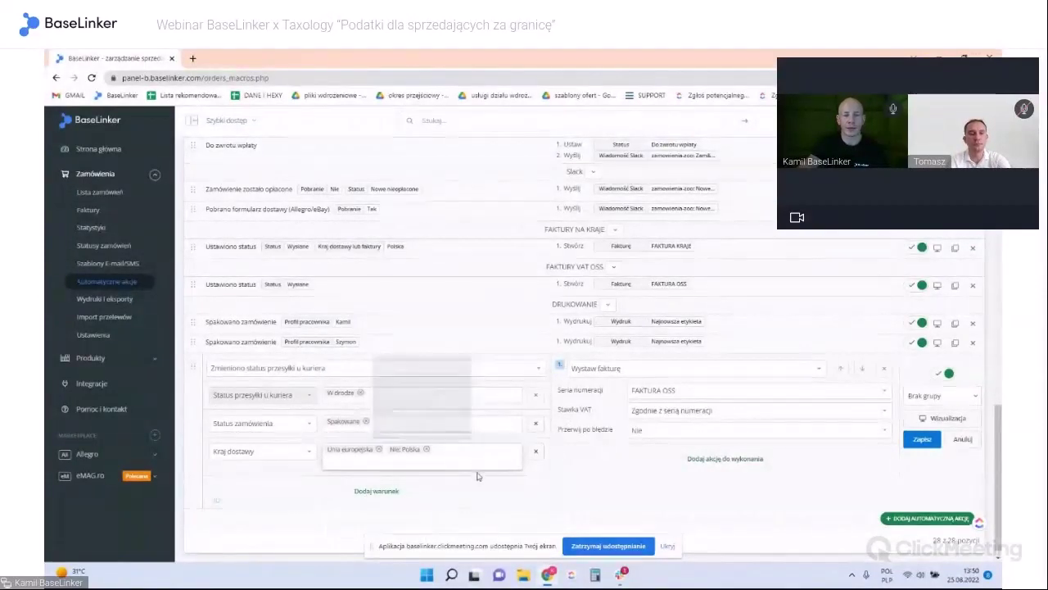
pyautogui.scroll(-1, 390, 488)
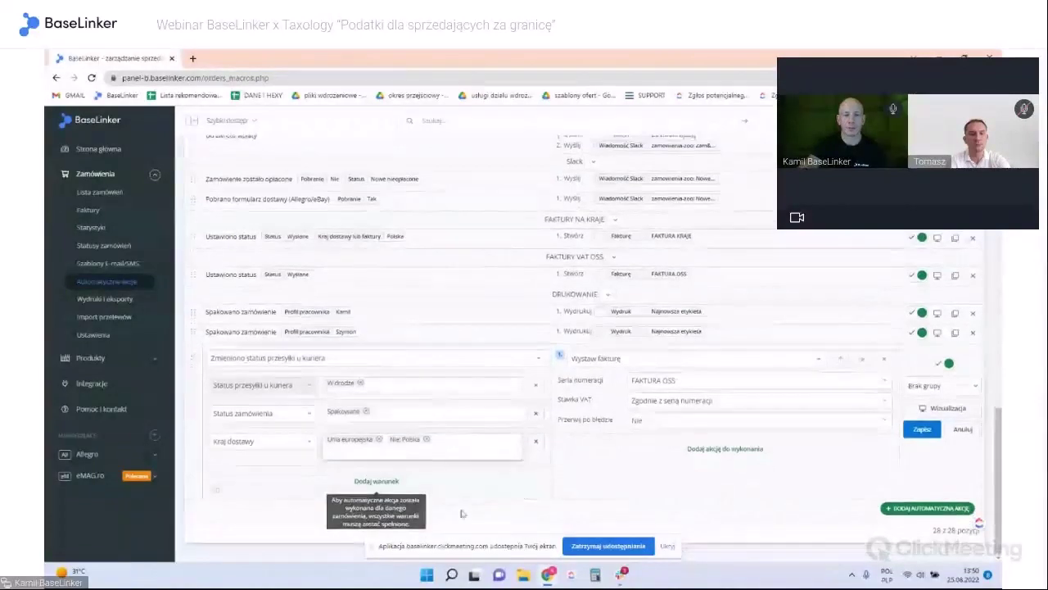
pyautogui.click(391, 483)
pyautogui.click(287, 482)
pyautogui.write('NIP')
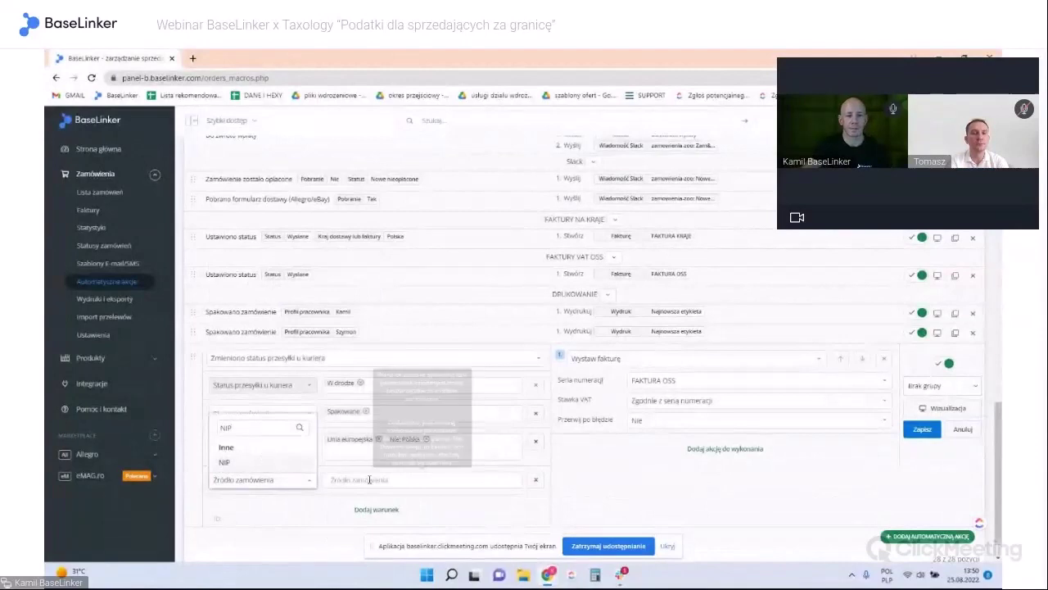
pyautogui.click(292, 463)
pyautogui.click(388, 480)
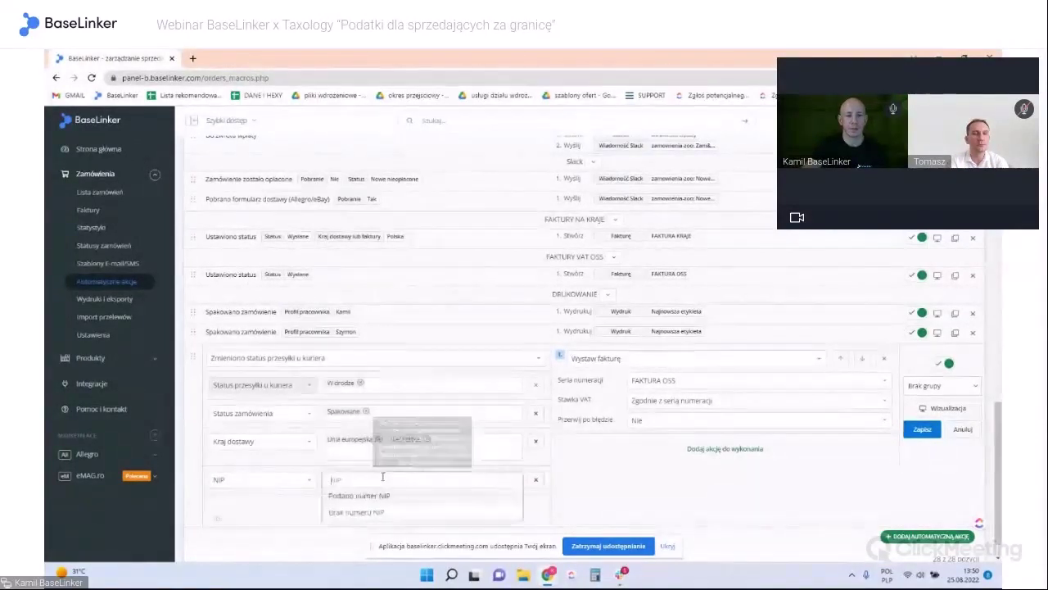
pyautogui.click(393, 511)
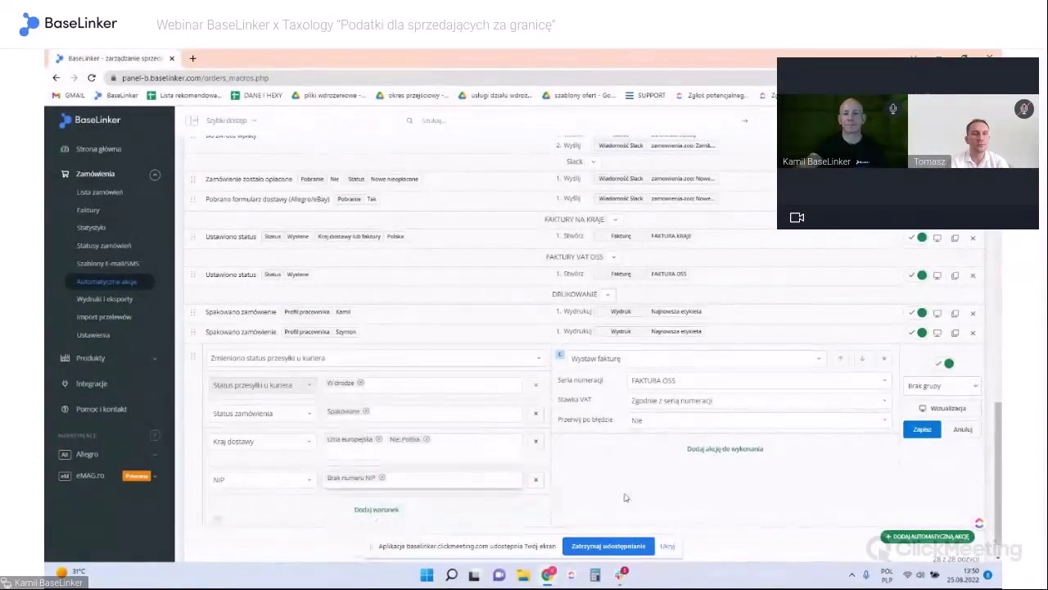
pyautogui.scroll(-1, 617, 485)
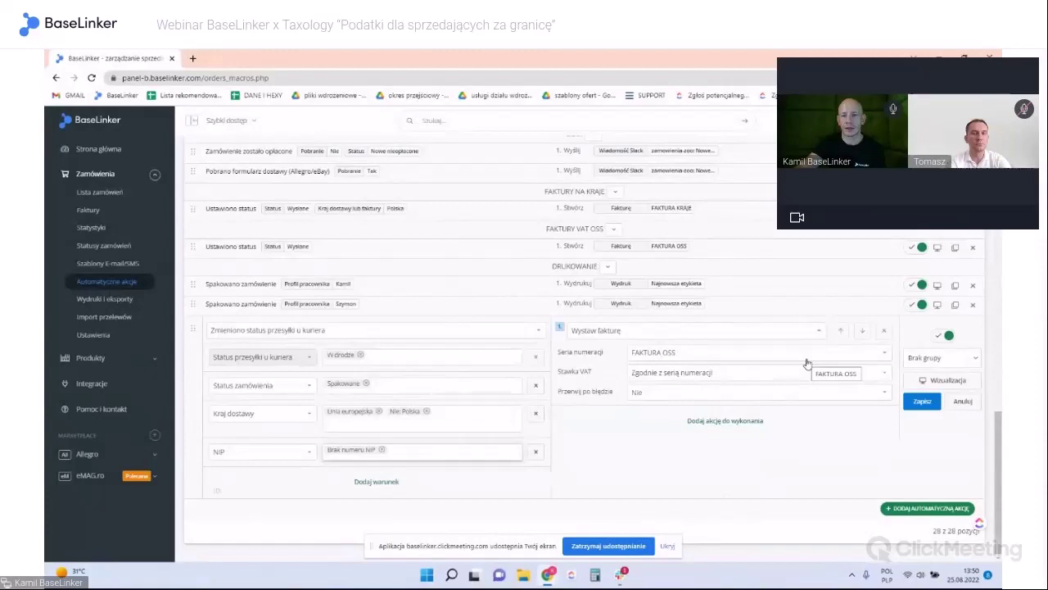
pyautogui.click(922, 402)
# Step: Duplicate the saved automatic action that issues FAKTURA OSS invoices and set the copy's numbering series to FAKTURA KRAJE
pyautogui.scroll(5, 574, 431)
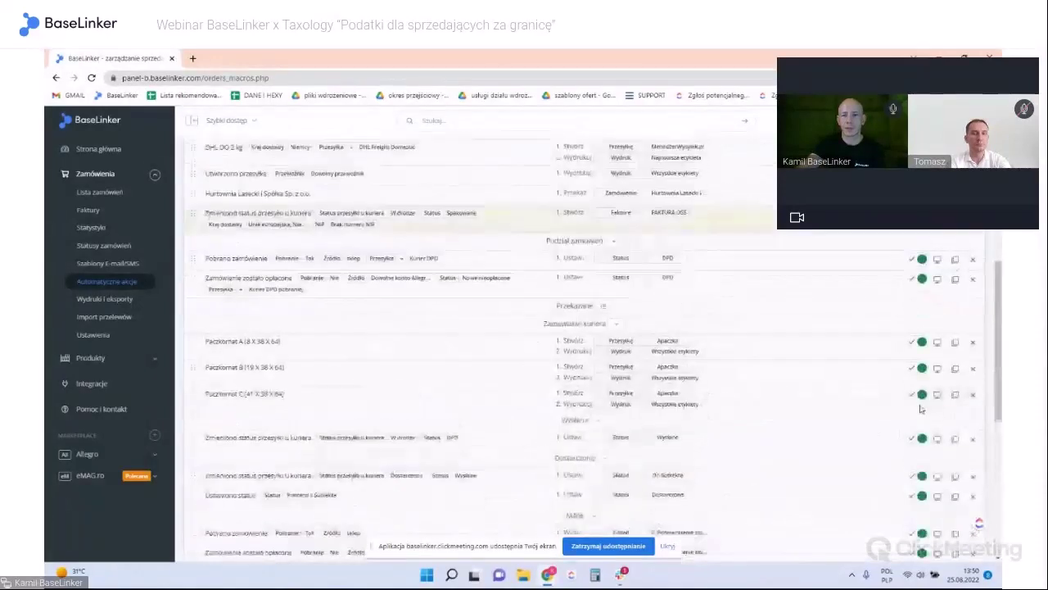
pyautogui.scroll(-5, 987, 350)
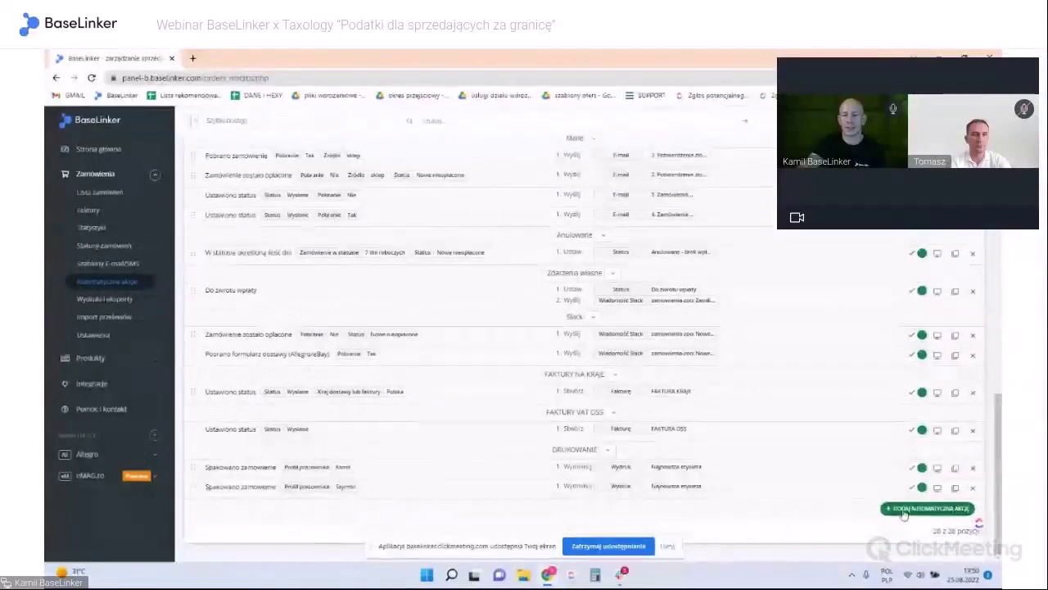
pyautogui.scroll(5, 827, 466)
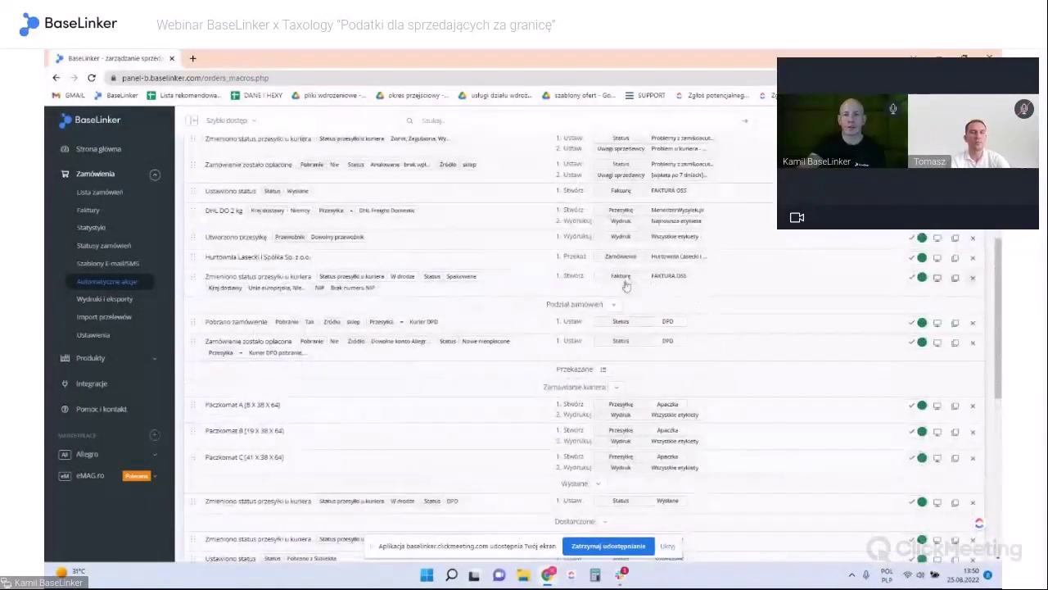
pyautogui.click(956, 278)
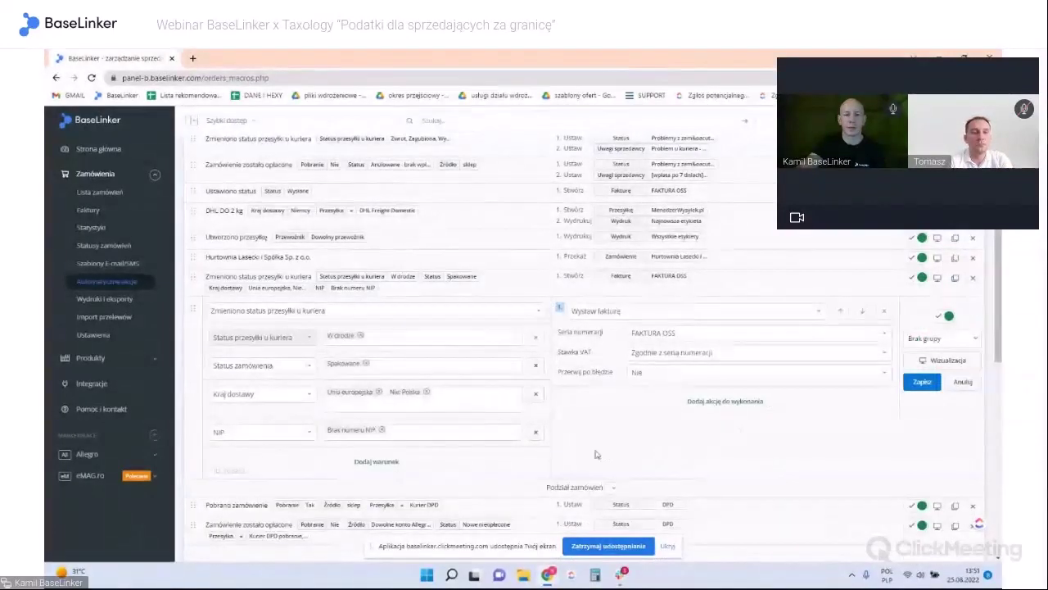
pyautogui.click(652, 334)
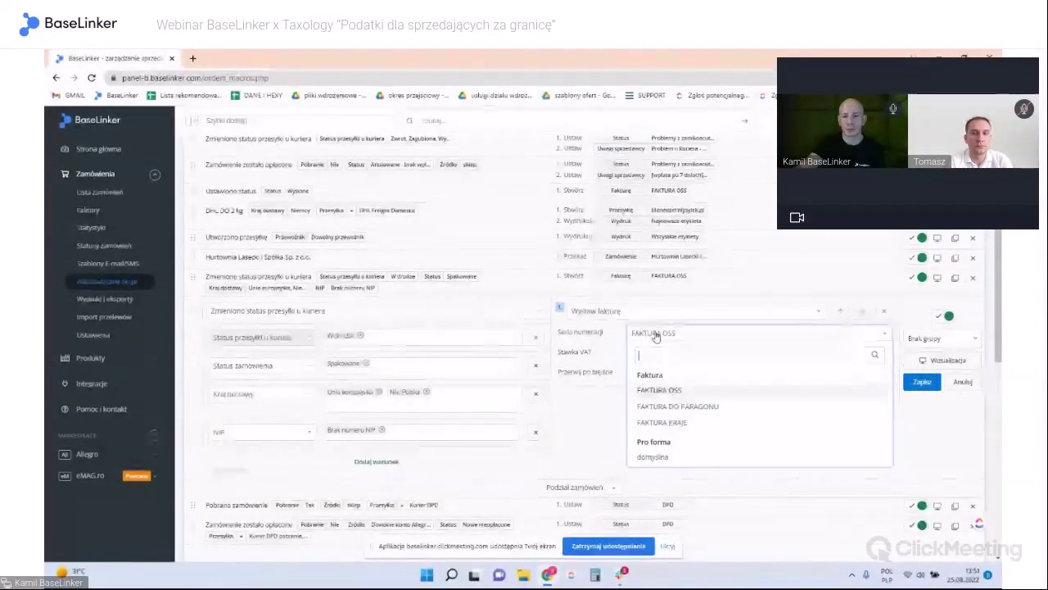
pyautogui.click(704, 423)
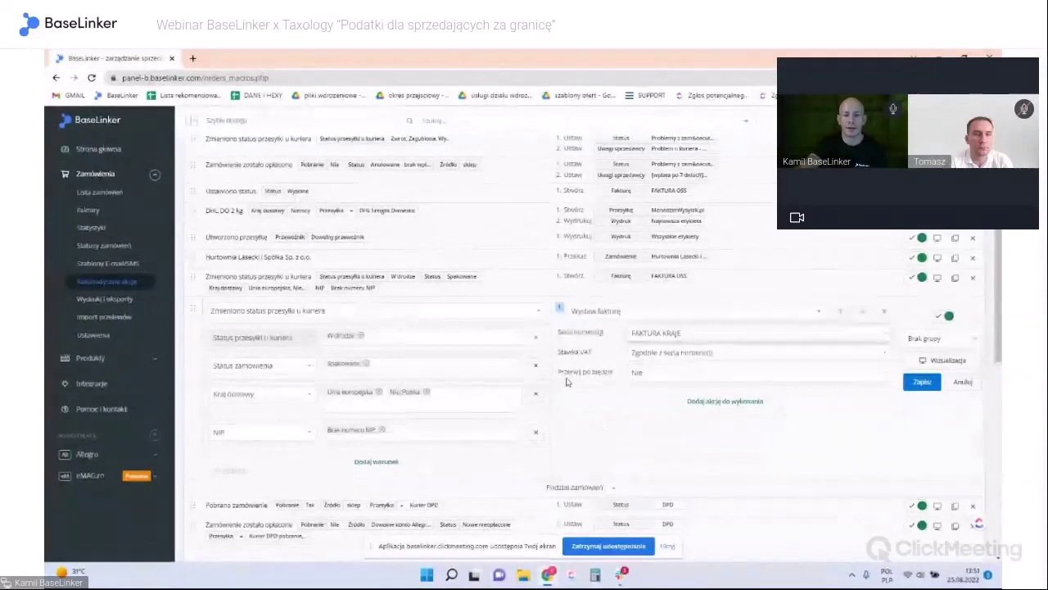
# Step: Replace the copy's Kraj dostawy values with Polska, remove its NIP condition, and save the automatic action
pyautogui.click(378, 392)
pyautogui.click(364, 393)
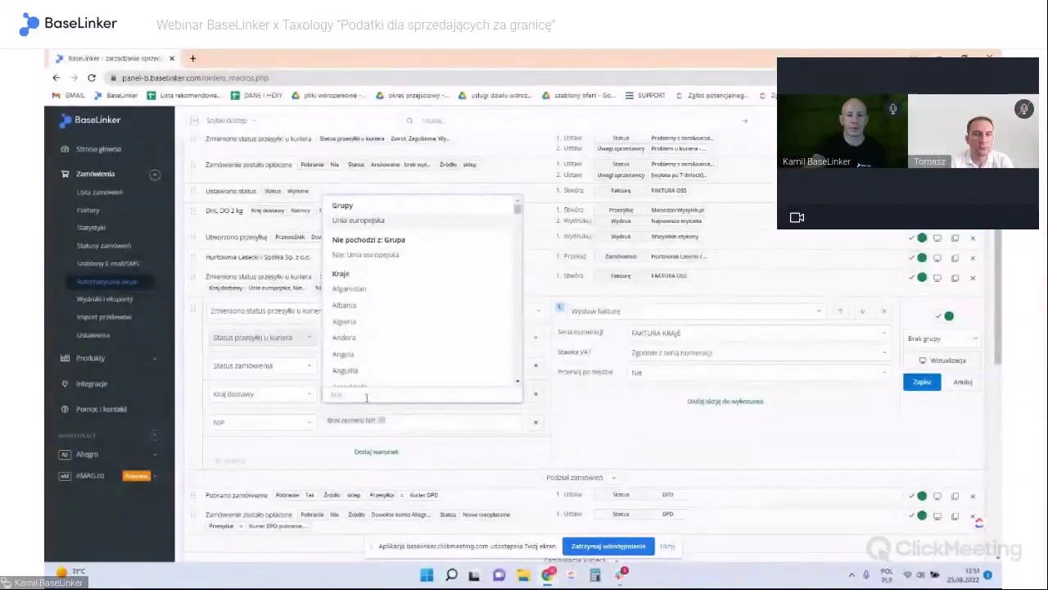
pyautogui.click(366, 397)
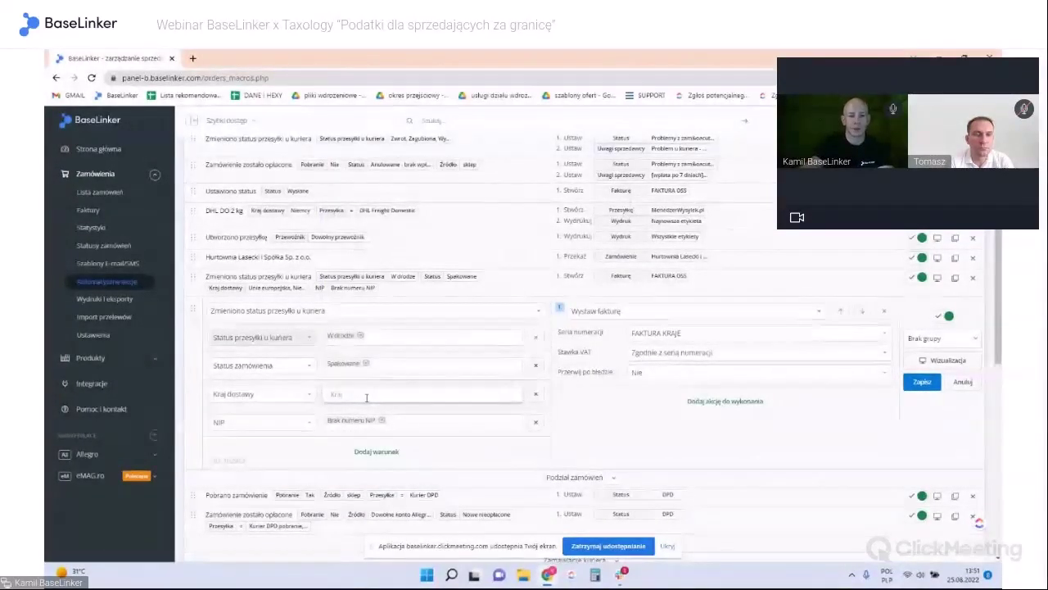
pyautogui.click(366, 395)
pyautogui.write('pol')
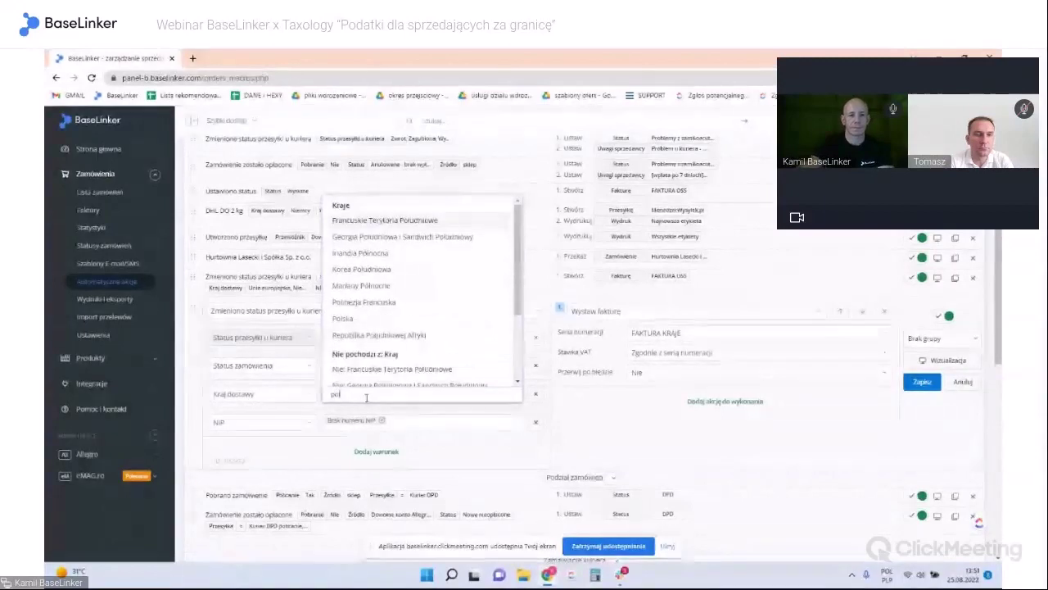
pyautogui.write('s')
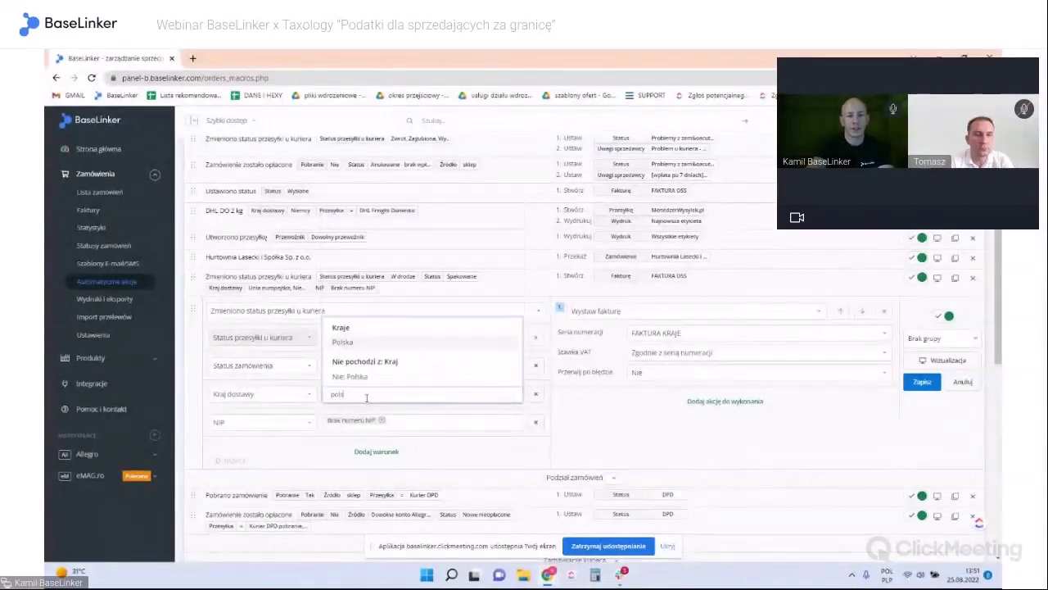
pyautogui.click(367, 343)
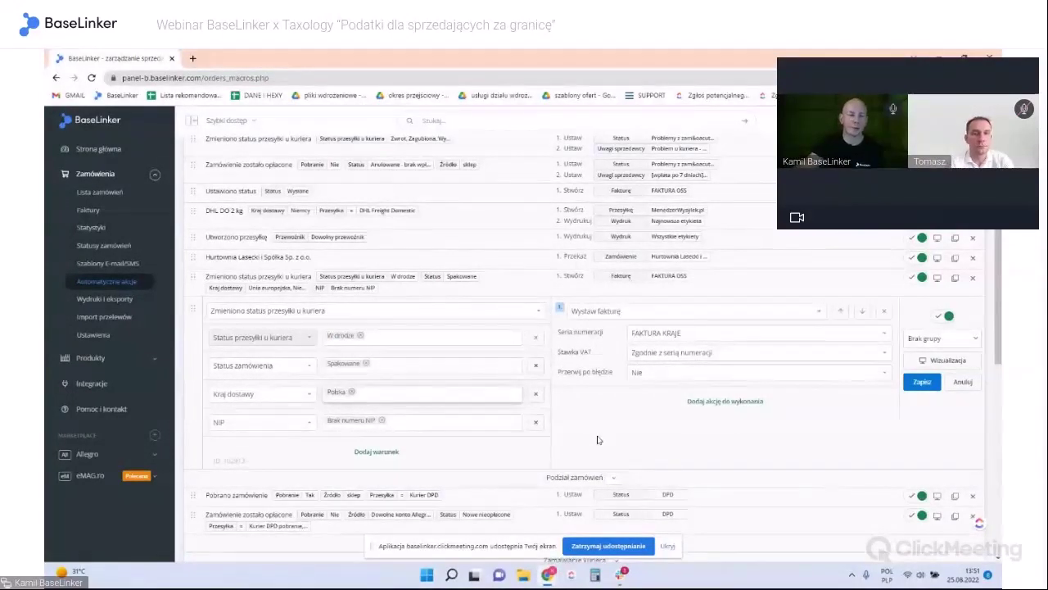
pyautogui.click(535, 422)
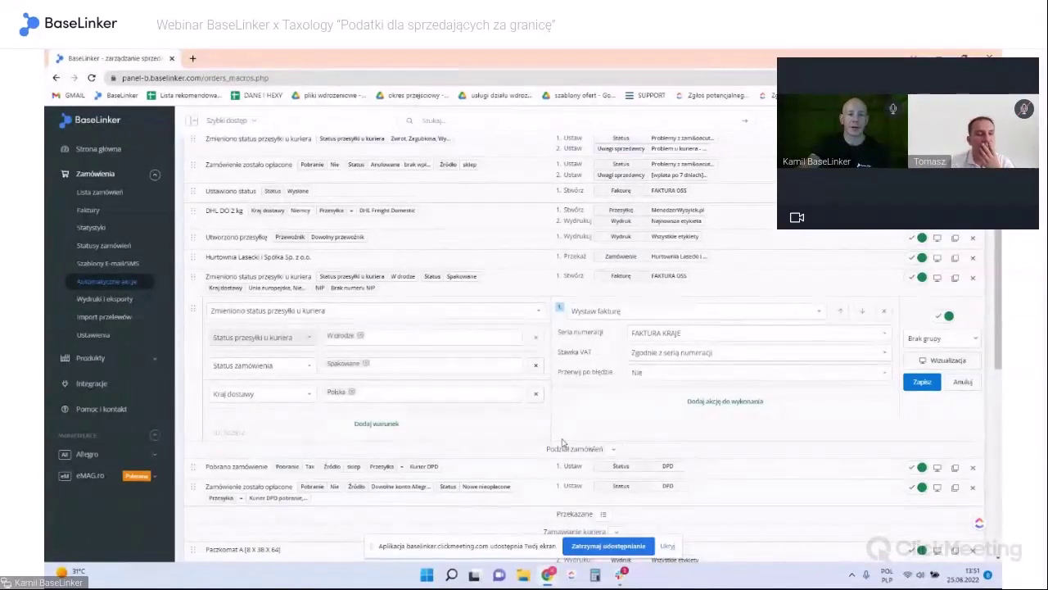
pyautogui.click(923, 382)
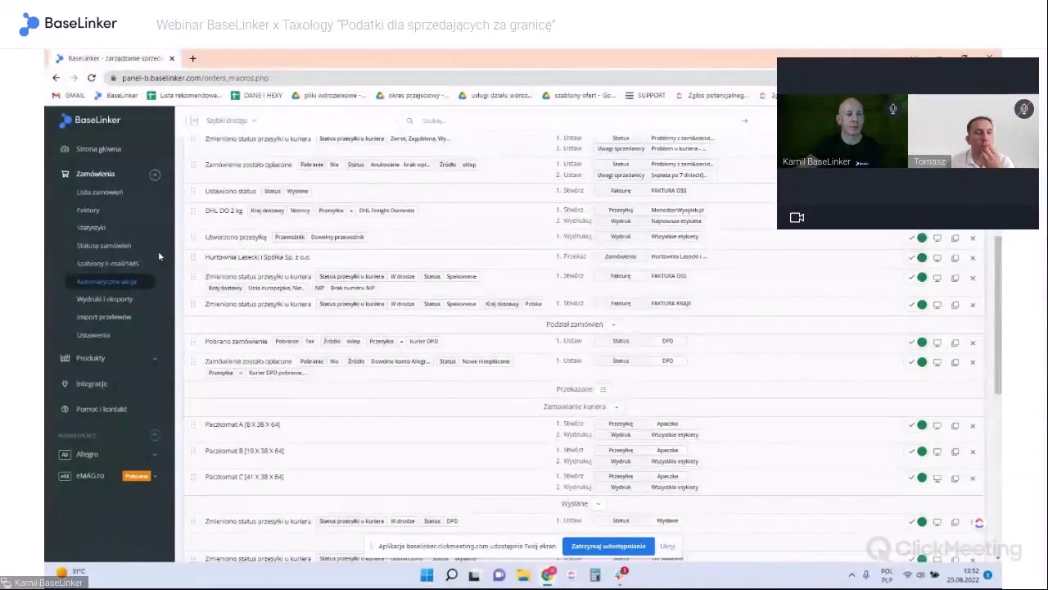
# Step: Open the United Kingdom test product order from the order list and review its delivery and invoice data
pyautogui.click(112, 193)
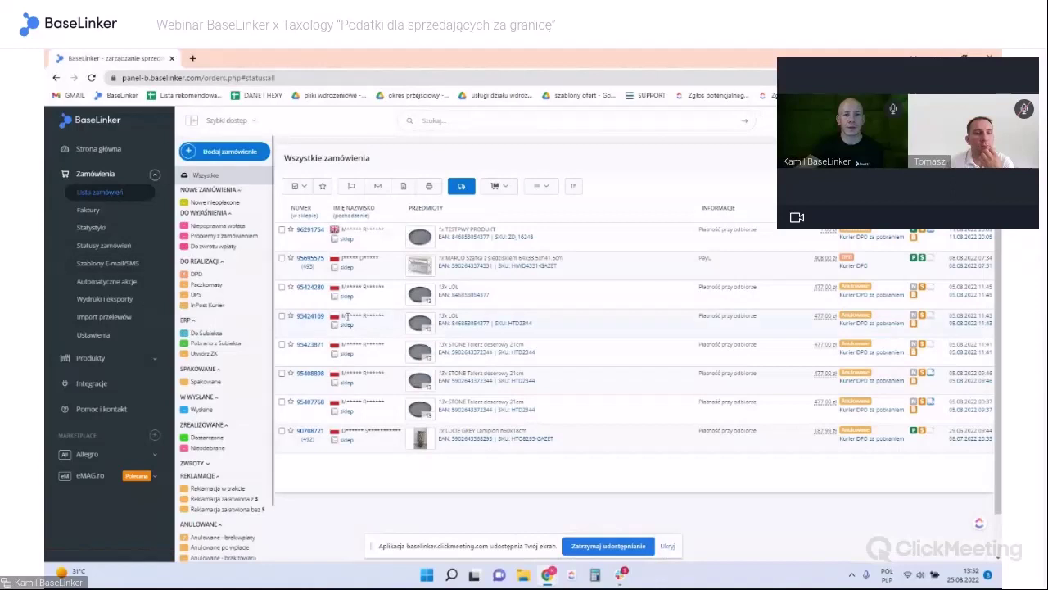
pyautogui.click(311, 231)
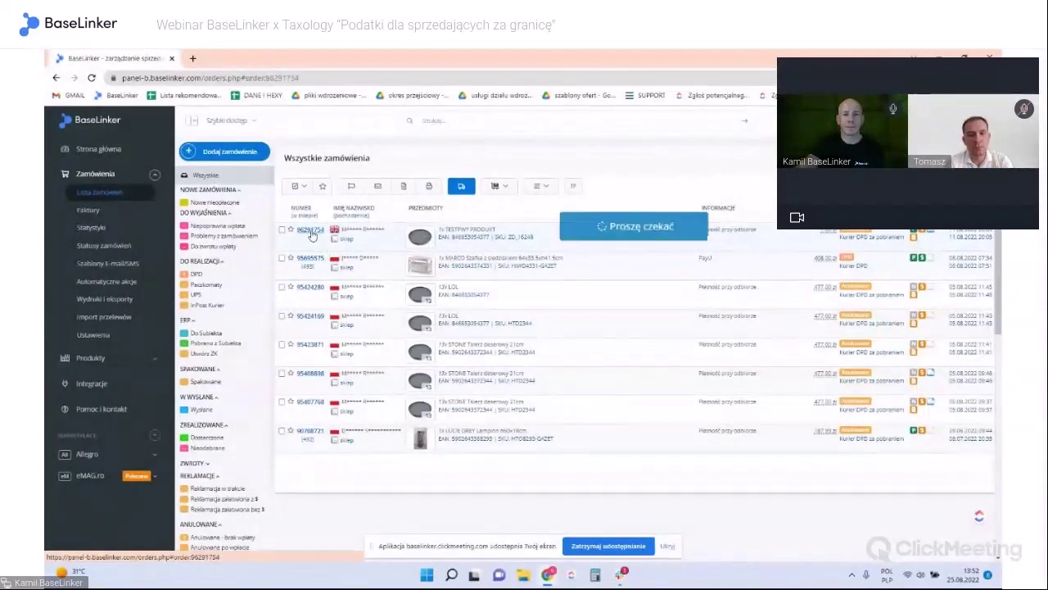
pyautogui.scroll(-1, 532, 323)
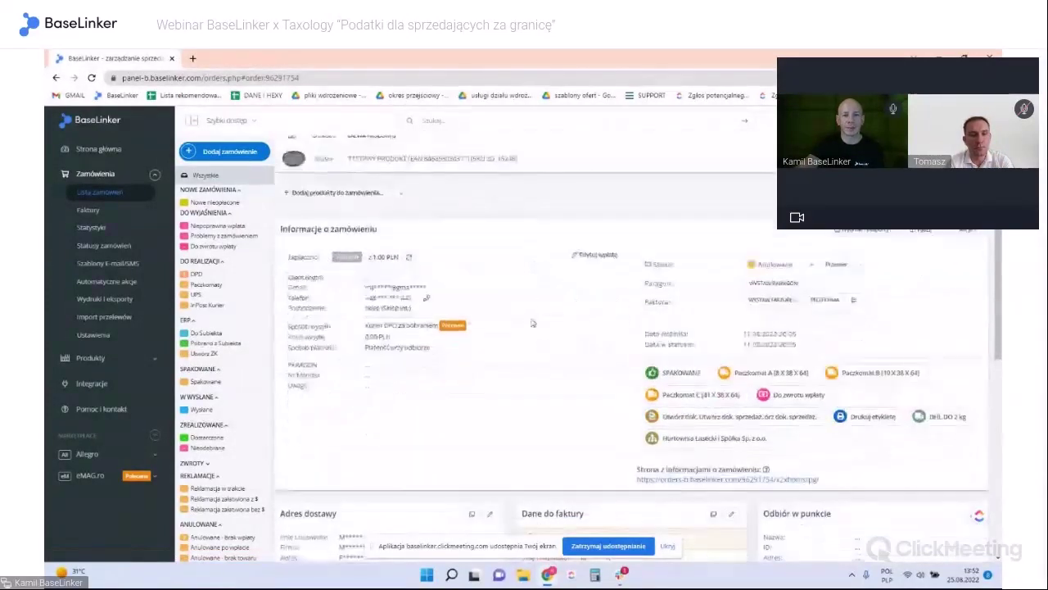
pyautogui.scroll(-2, 531, 323)
pyautogui.scroll(1, 551, 365)
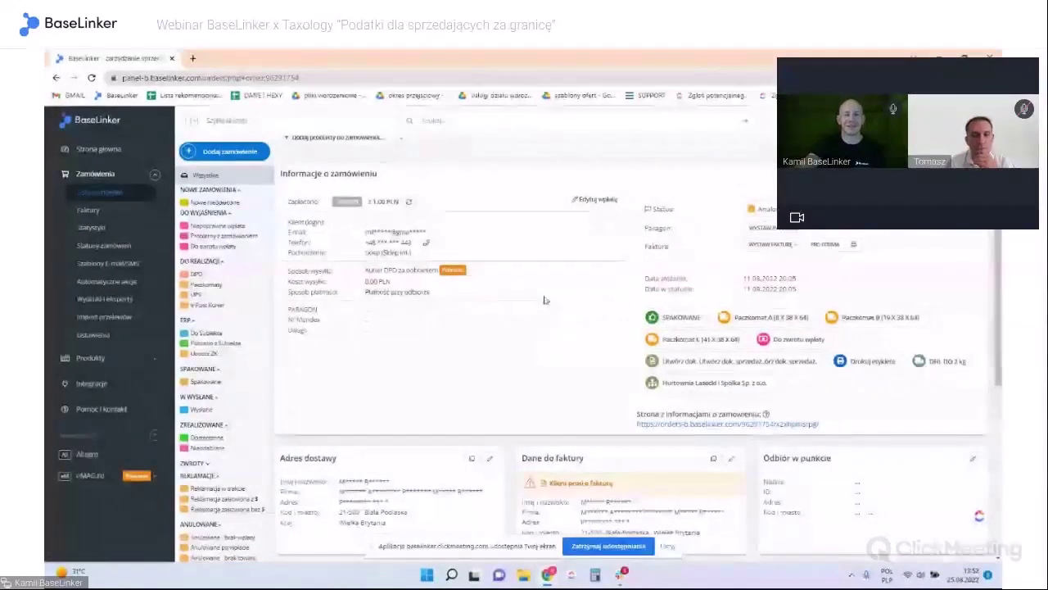
pyautogui.scroll(-2, 546, 305)
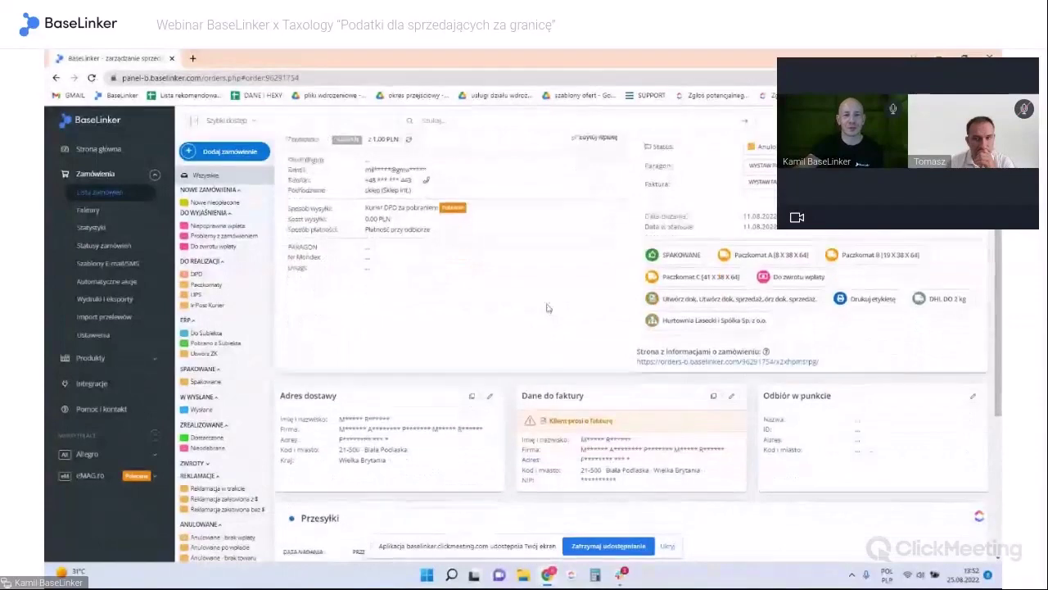
# Step: Open the MenedzerWysylek.pl shipment form for the order and set Usługa to Royal Mail Tracked 48
pyautogui.scroll(-5, 548, 308)
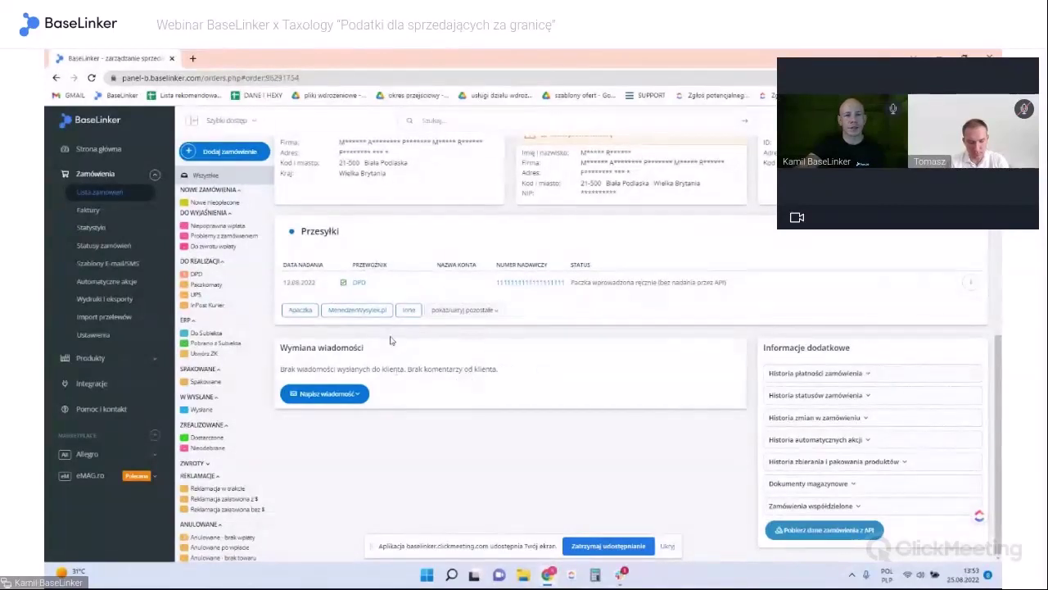
pyautogui.click(357, 310)
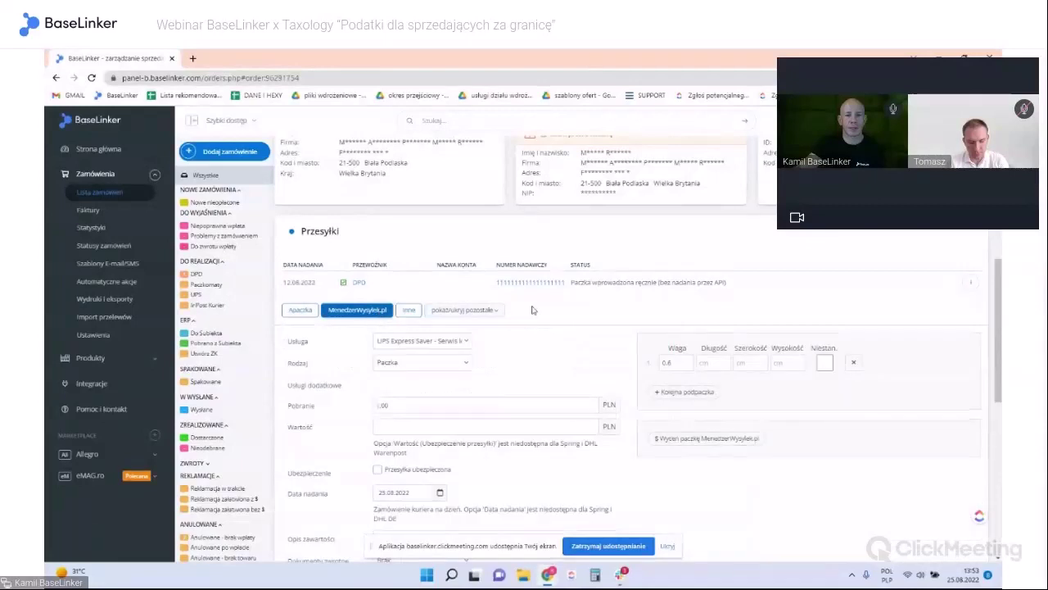
pyautogui.scroll(-2, 658, 384)
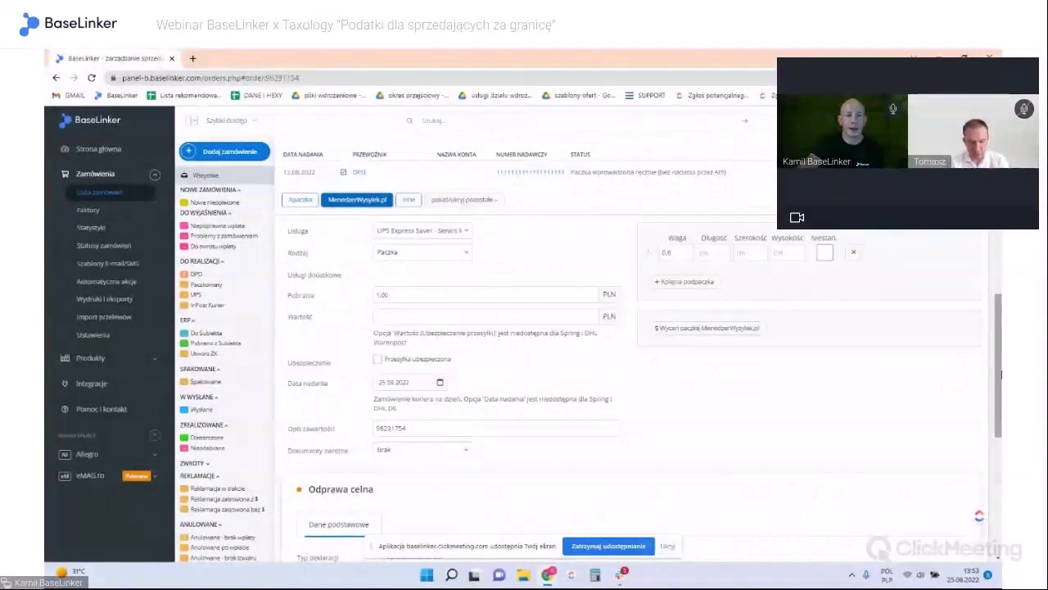
pyautogui.moveTo(1000, 375); pyautogui.dragTo(997, 391)
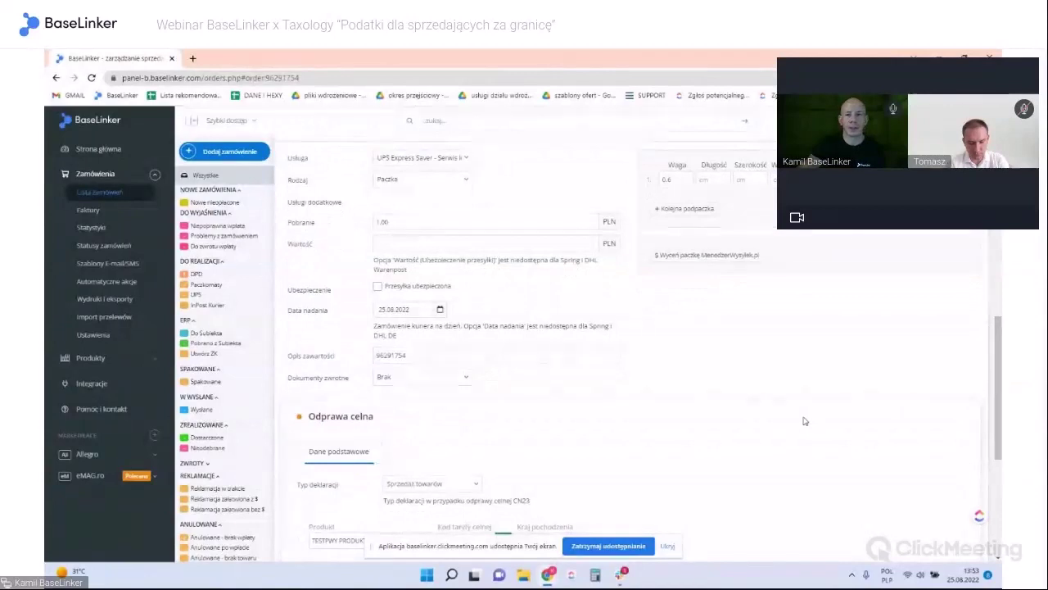
pyautogui.click(459, 158)
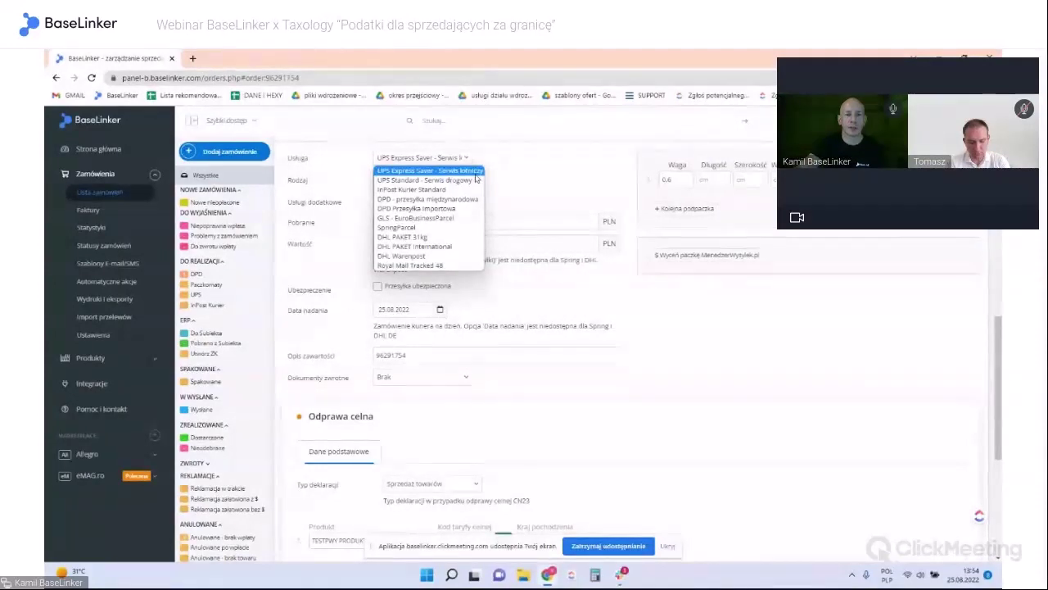
pyautogui.click(480, 265)
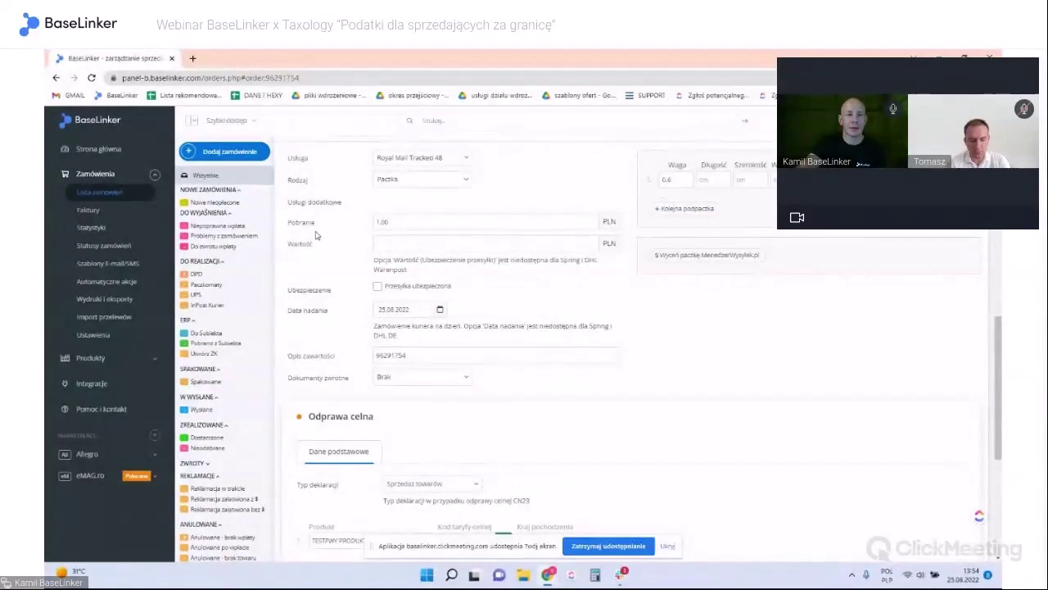
# Step: Set the test product's Kraj pochodzenia to Aruba in the shipment's customs clearance data
pyautogui.scroll(-3, 287, 277)
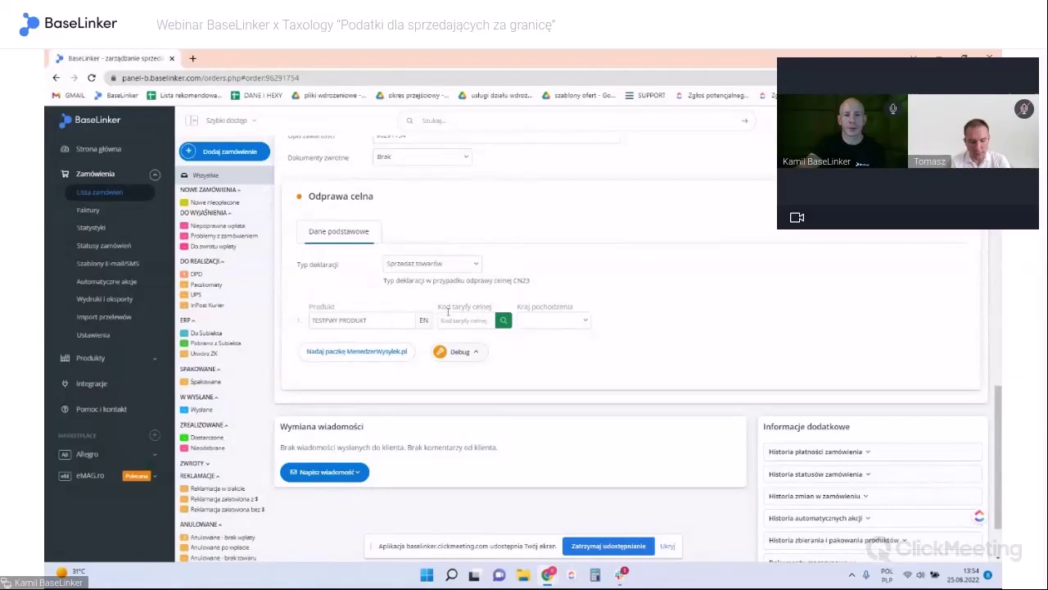
pyautogui.click(557, 321)
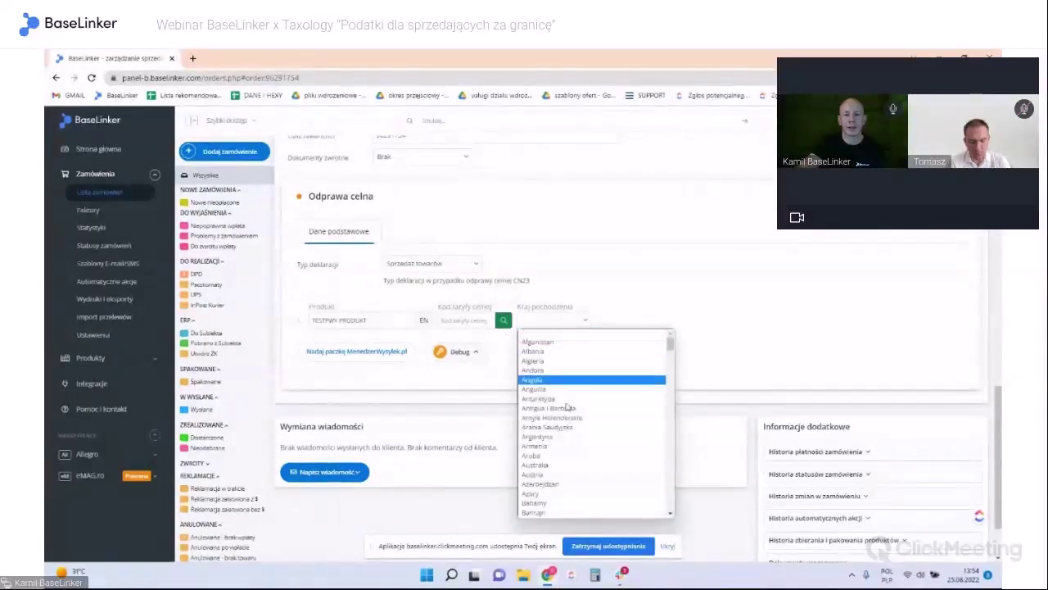
pyautogui.click(569, 455)
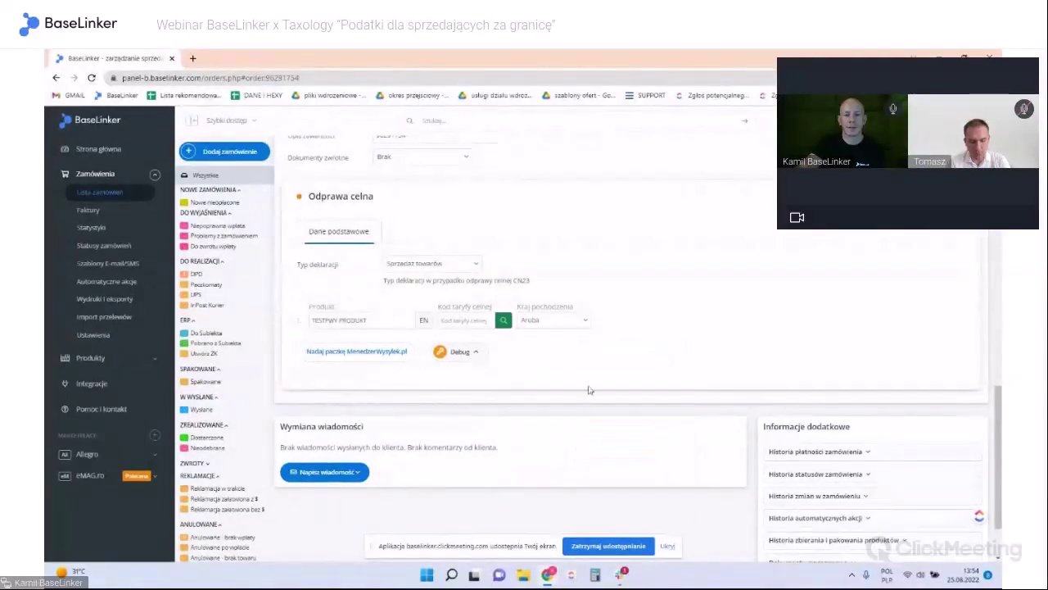
# Step: Browse the customs tariff codes, expanding chapter 88 and heading 8801 down to the detailed codes, and close the list without choosing one
pyautogui.click(503, 321)
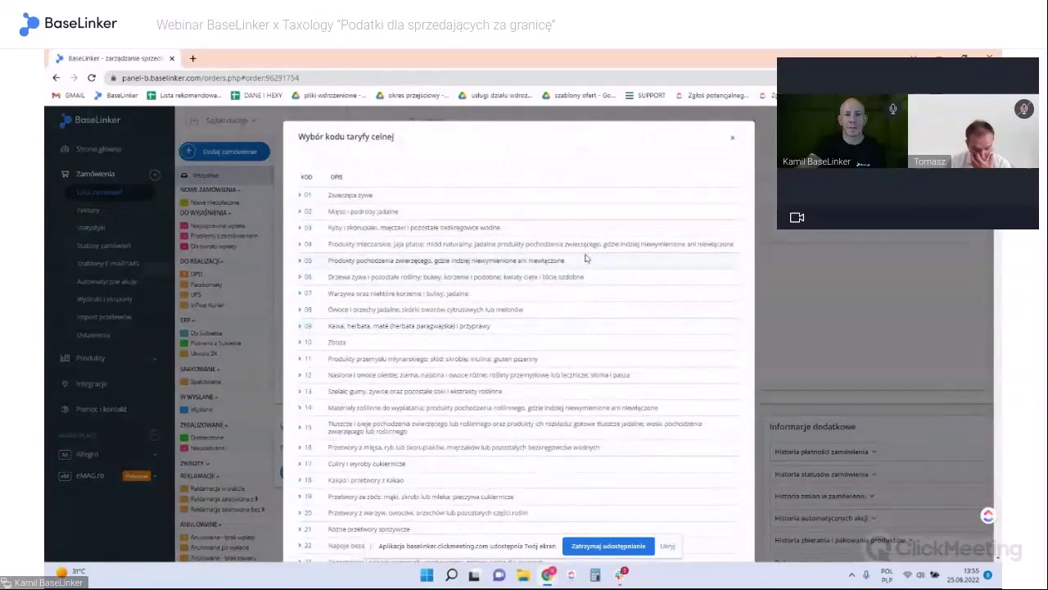
pyautogui.scroll(-6, 604, 252)
pyautogui.scroll(-10, 602, 257)
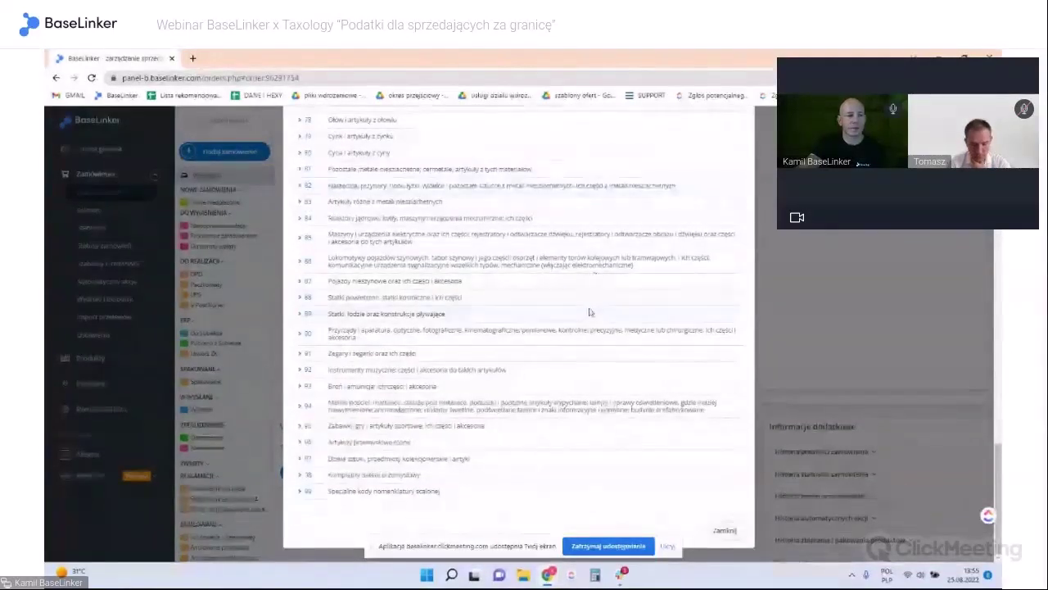
pyautogui.click(308, 300)
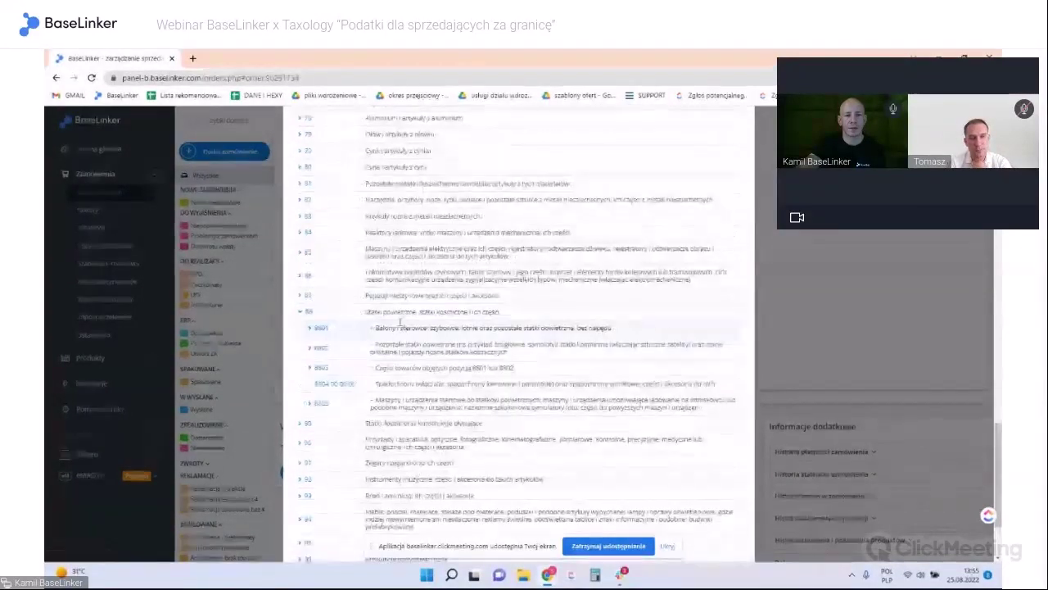
pyautogui.click(347, 345)
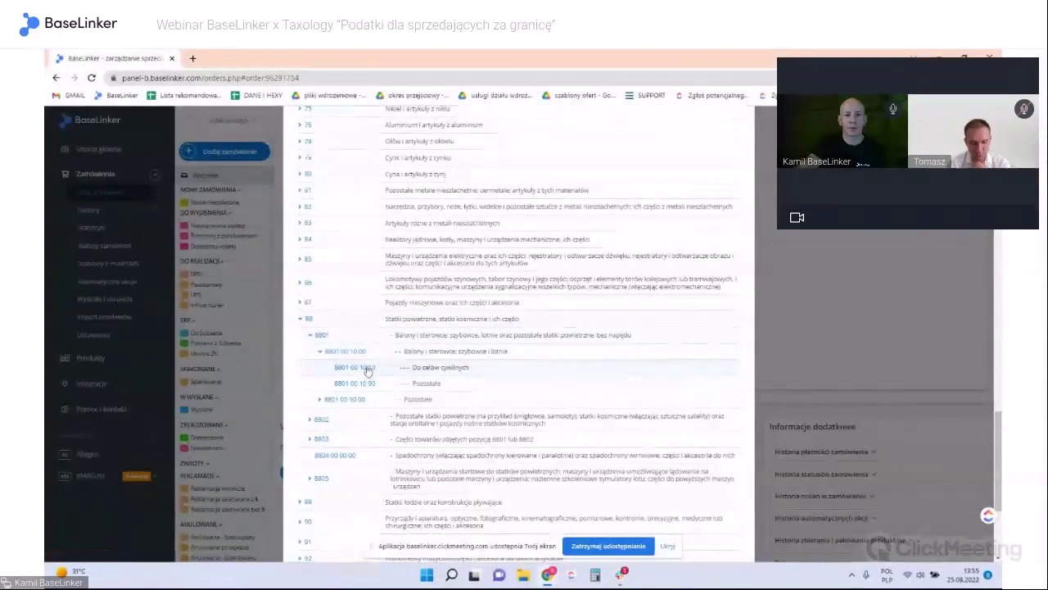
pyautogui.scroll(3, 639, 422)
pyautogui.scroll(15, 639, 422)
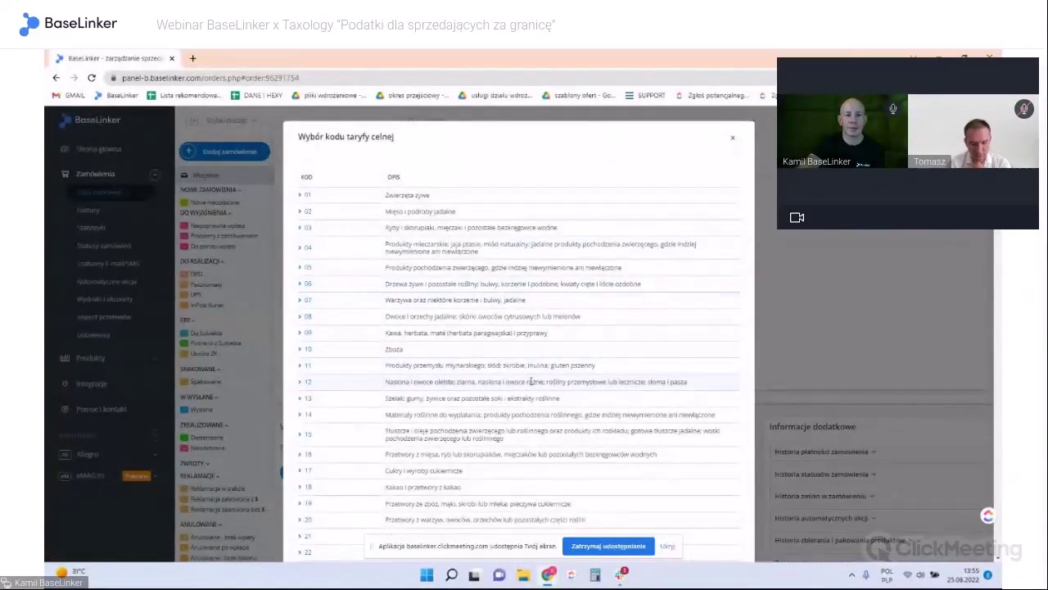
pyautogui.click(735, 141)
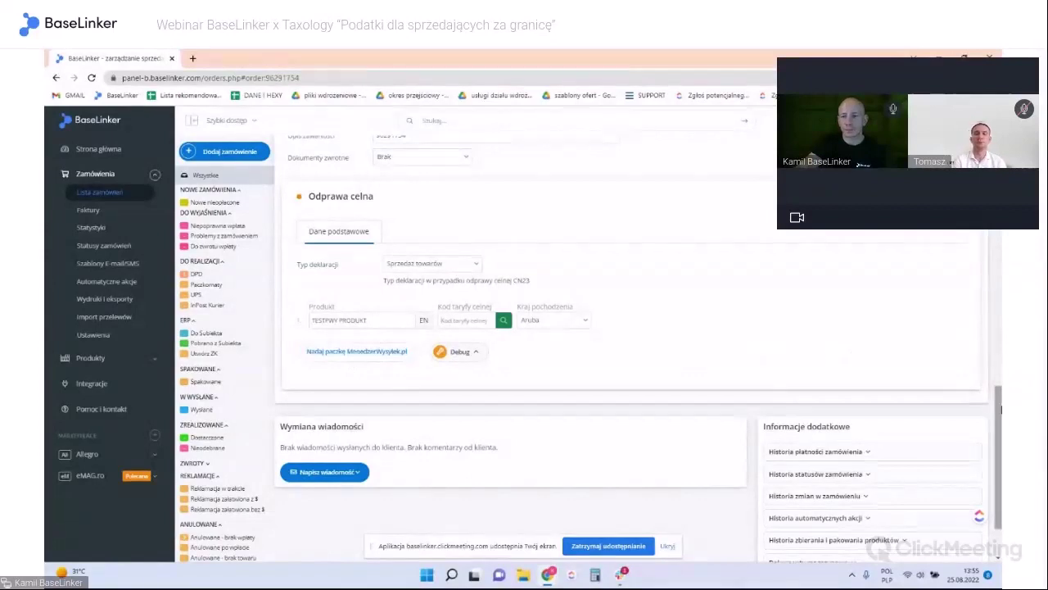
# Step: Stop the webinar's screen sharing
pyautogui.scroll(1, 999, 401)
pyautogui.moveTo(999, 401); pyautogui.dragTo(1001, 374)
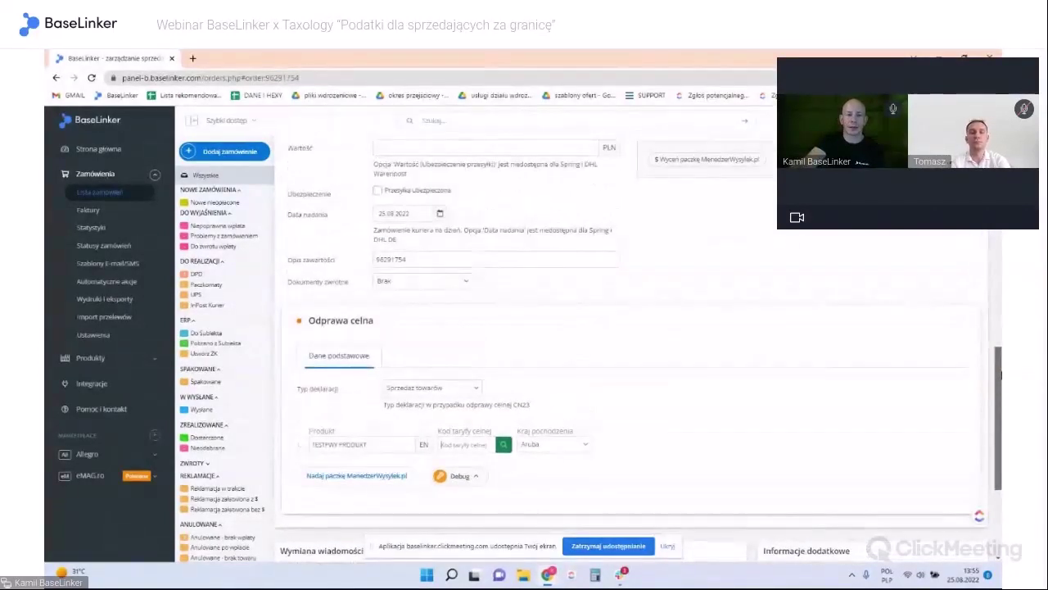
pyautogui.moveTo(1000, 374)
pyautogui.mouseDown()
pyautogui.moveTo(1001, 355)
pyautogui.moveTo(1001, 374)
pyautogui.mouseUp()
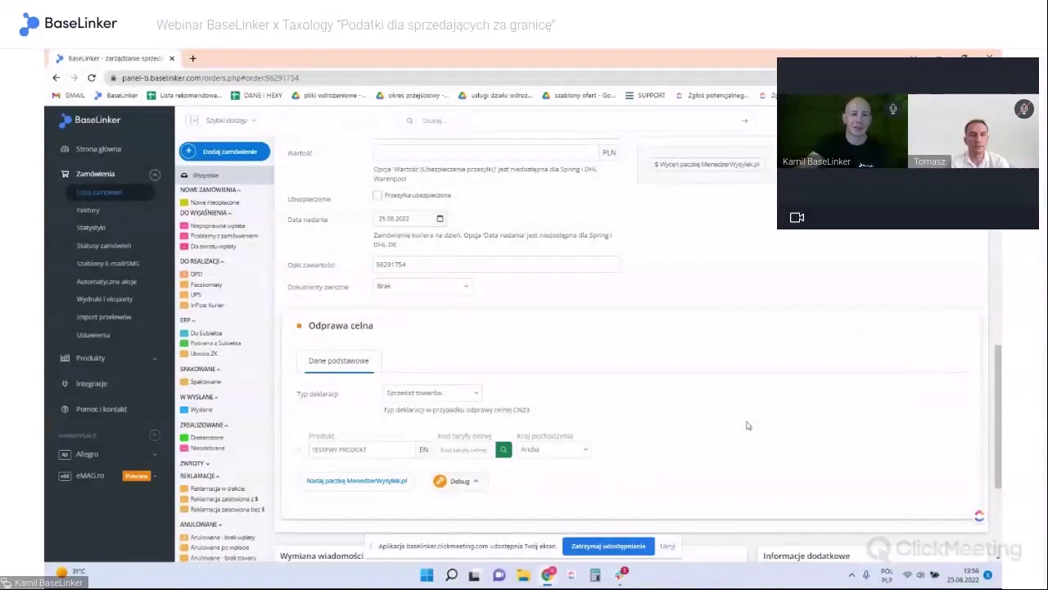
pyautogui.click(596, 546)
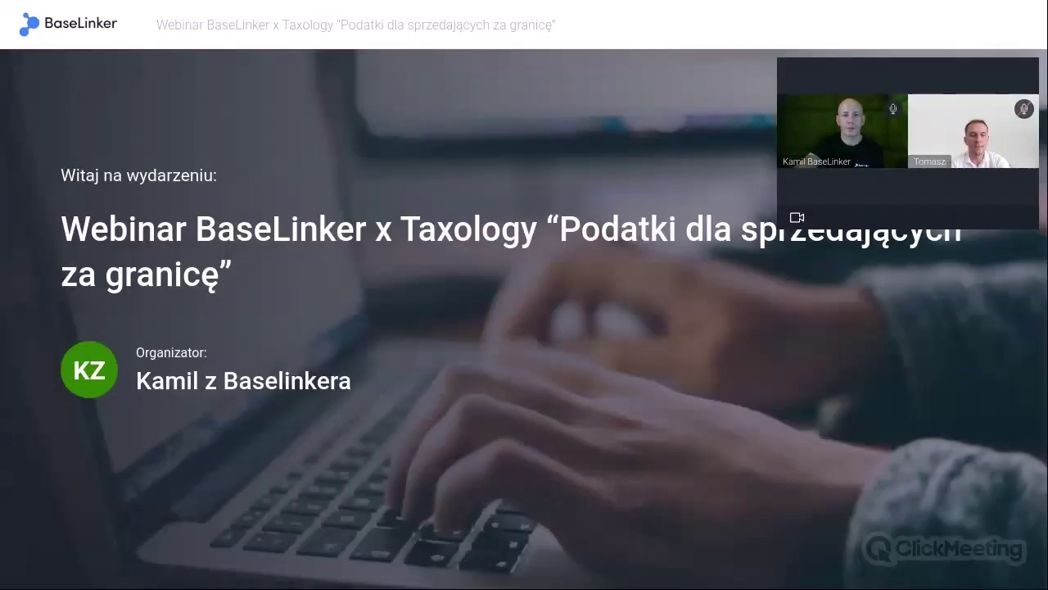